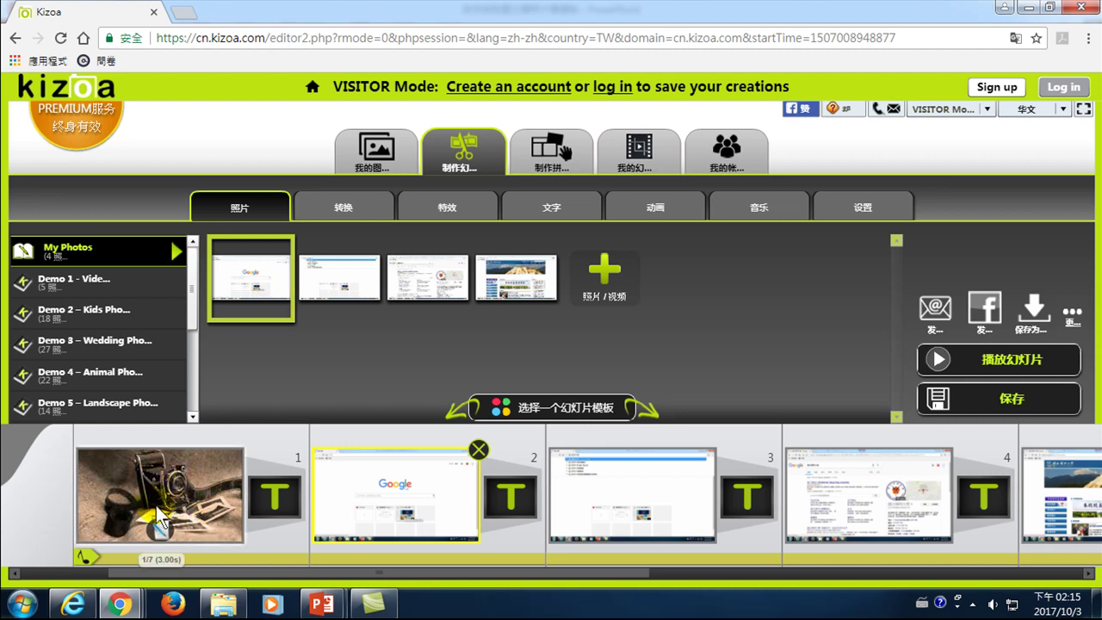
Open and close slide 2's editing options, then select slide 3 and scroll the timeline right.
{"action": "left_click", "coordinate": [360, 483]}
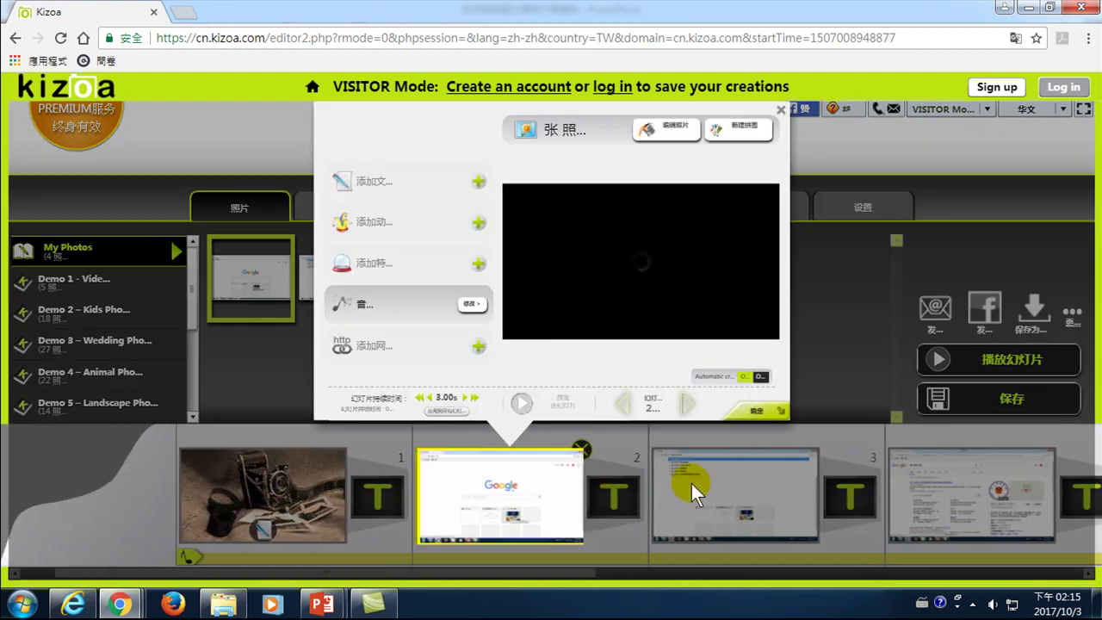
{"action": "left_click", "coordinate": [765, 480]}
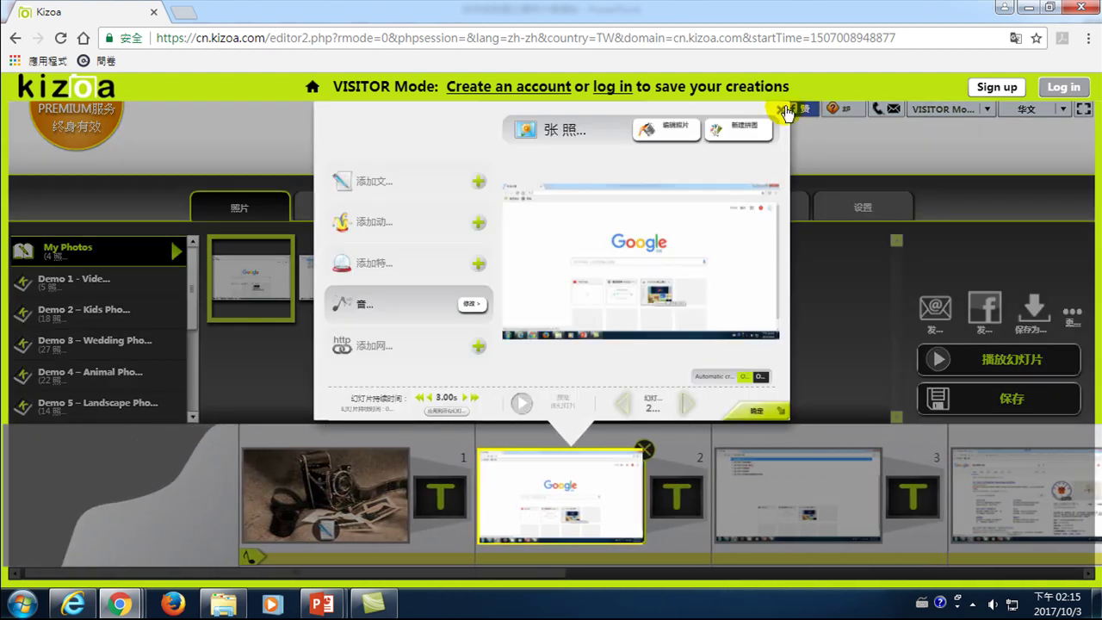
{"action": "left_click", "coordinate": [782, 111]}
{"action": "left_click", "coordinate": [801, 496]}
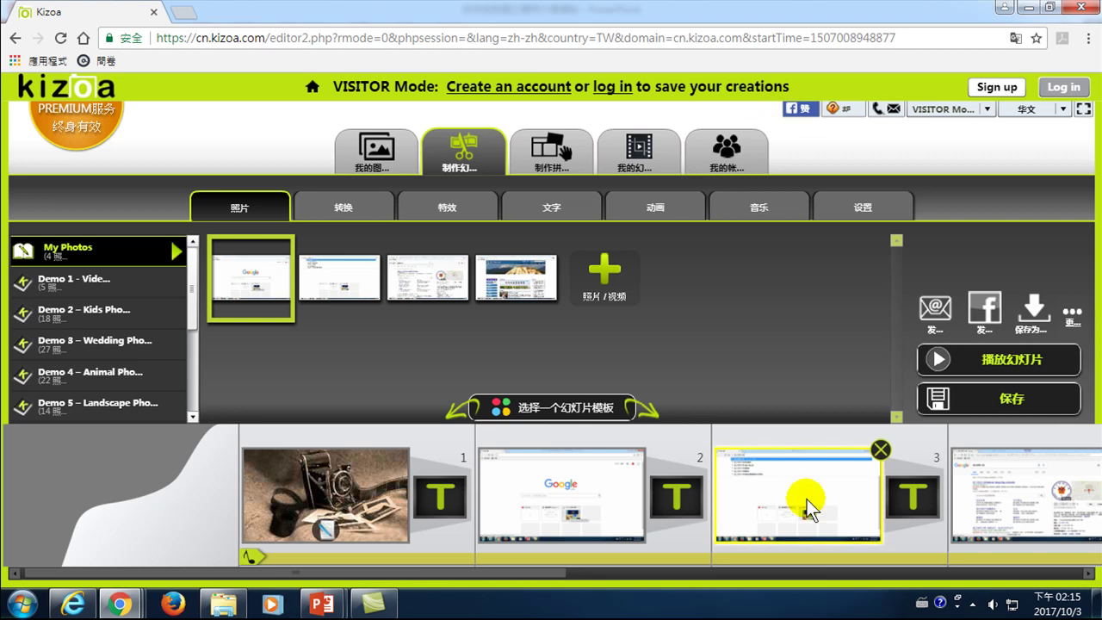
{"action": "left_click_drag", "start_coordinate": [452, 576], "coordinate": [756, 575]}
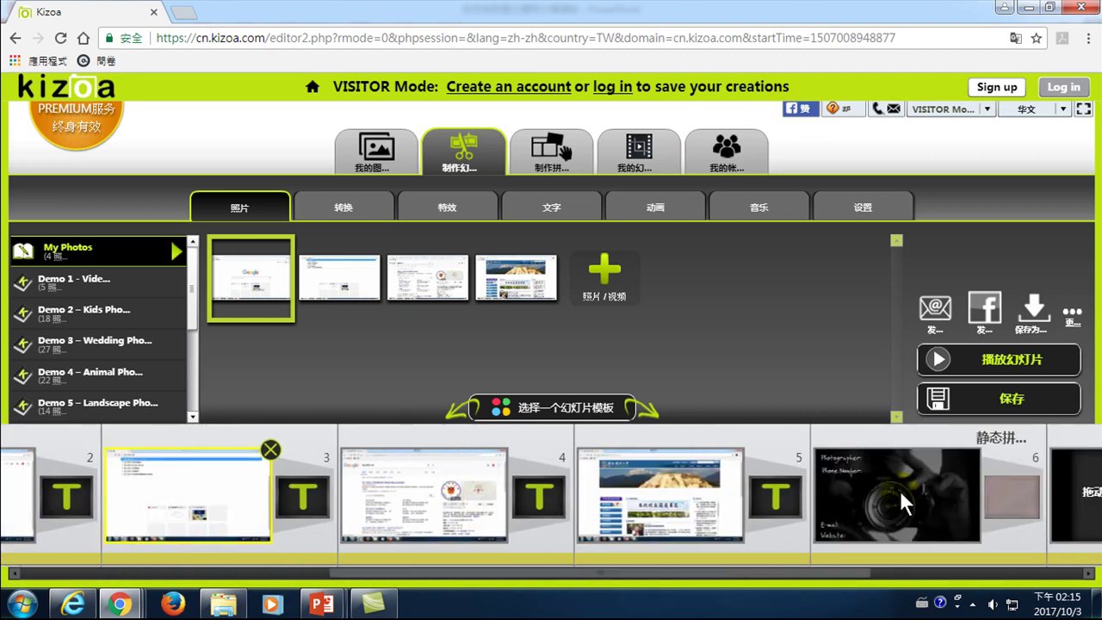
Delete the camera template slide 6 and scroll the timeline back to the start.
{"action": "left_click", "coordinate": [932, 476]}
{"action": "left_click", "coordinate": [966, 445]}
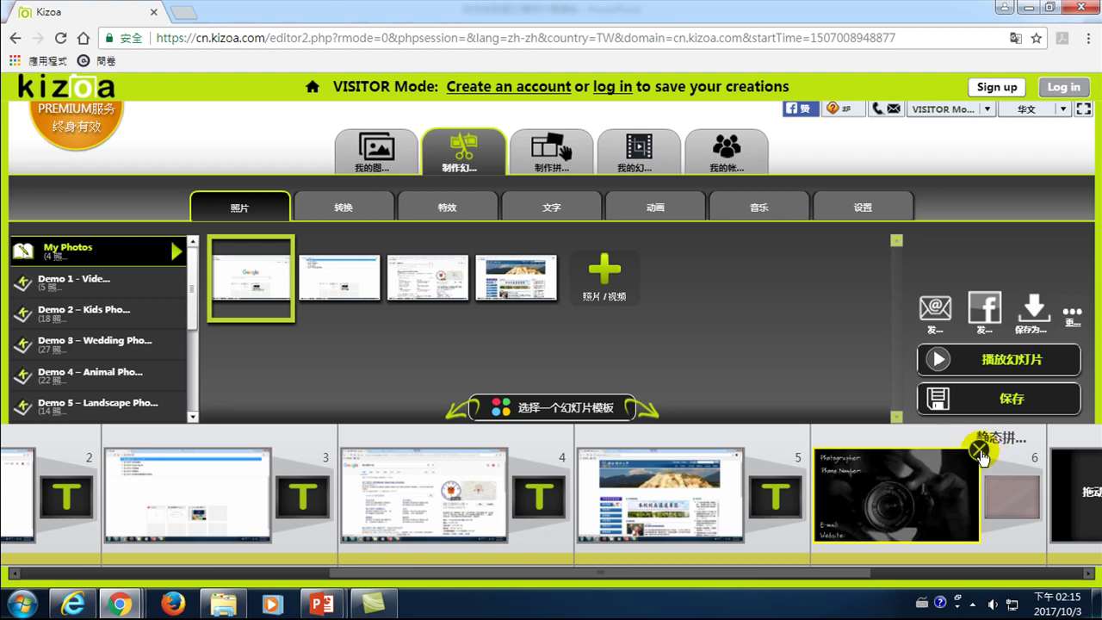
{"action": "left_click", "coordinate": [980, 451]}
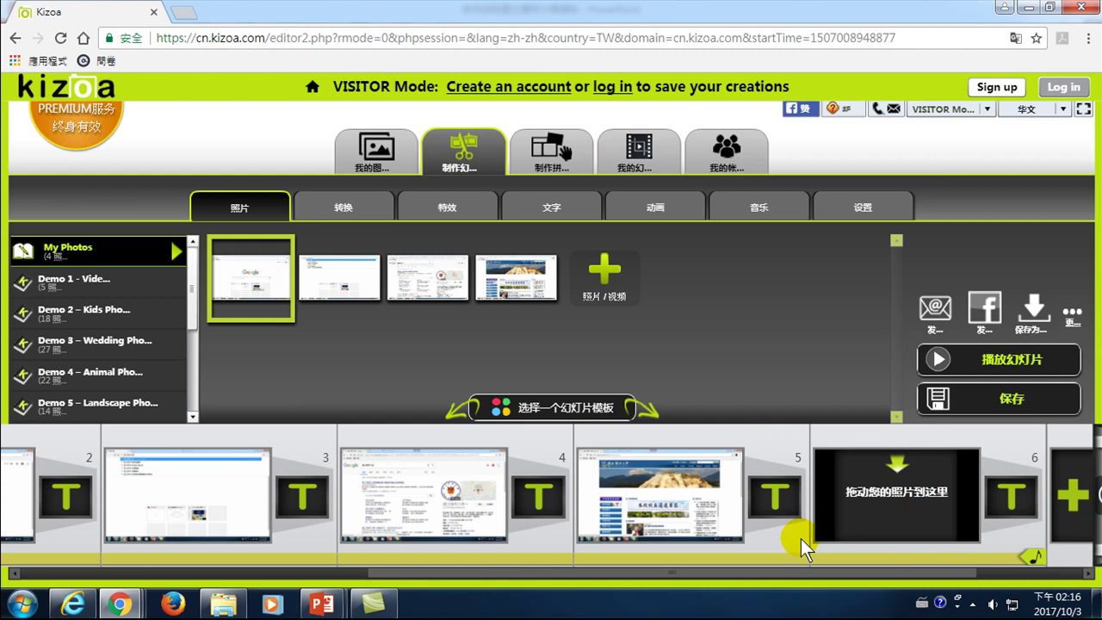
{"action": "left_click_drag", "start_coordinate": [761, 575], "coordinate": [344, 576]}
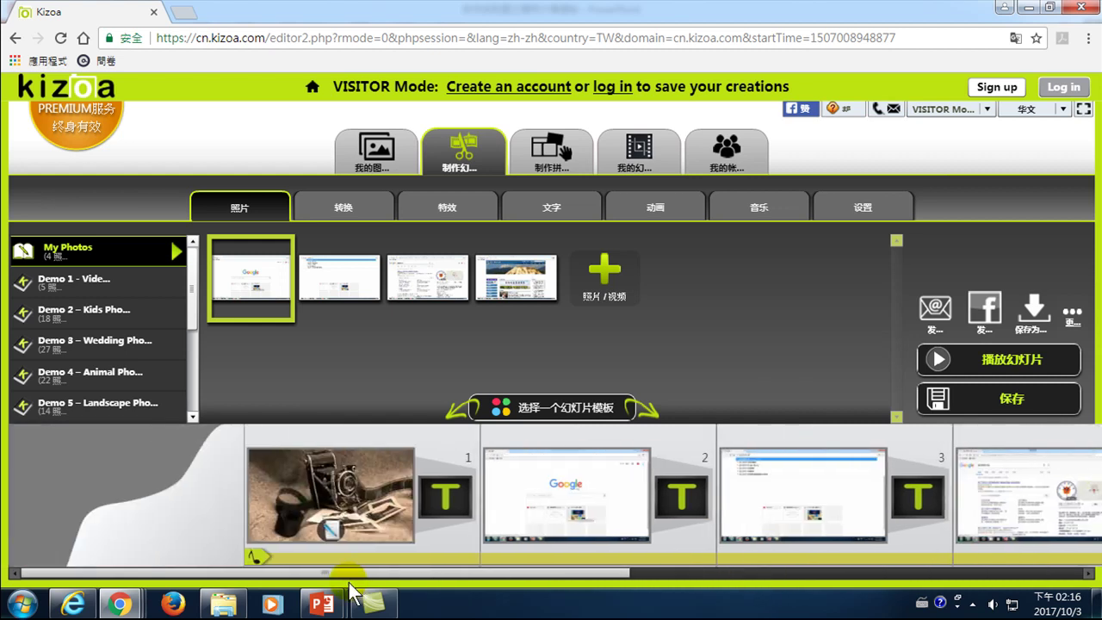
{"action": "left_click", "coordinate": [351, 477]}
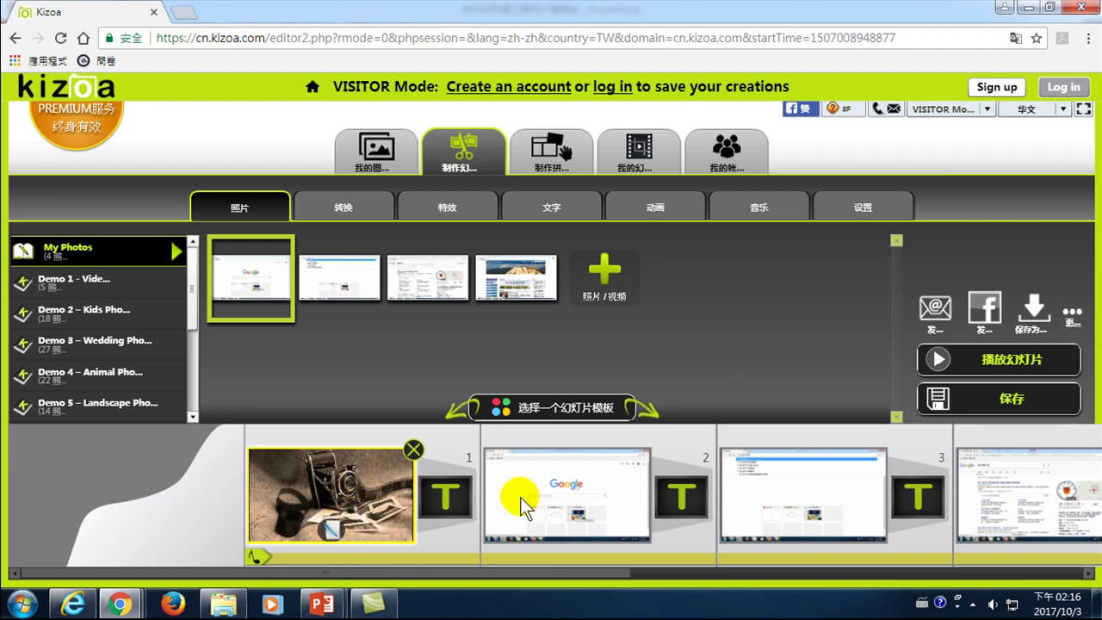
{"action": "left_click", "coordinate": [609, 493]}
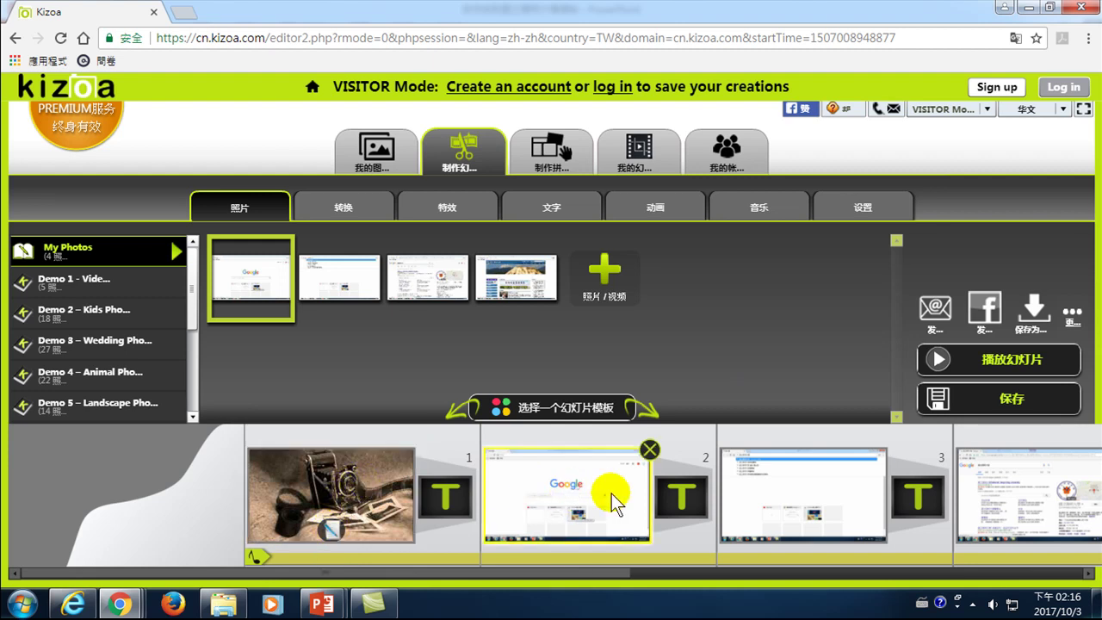
{"action": "left_click", "coordinate": [562, 482]}
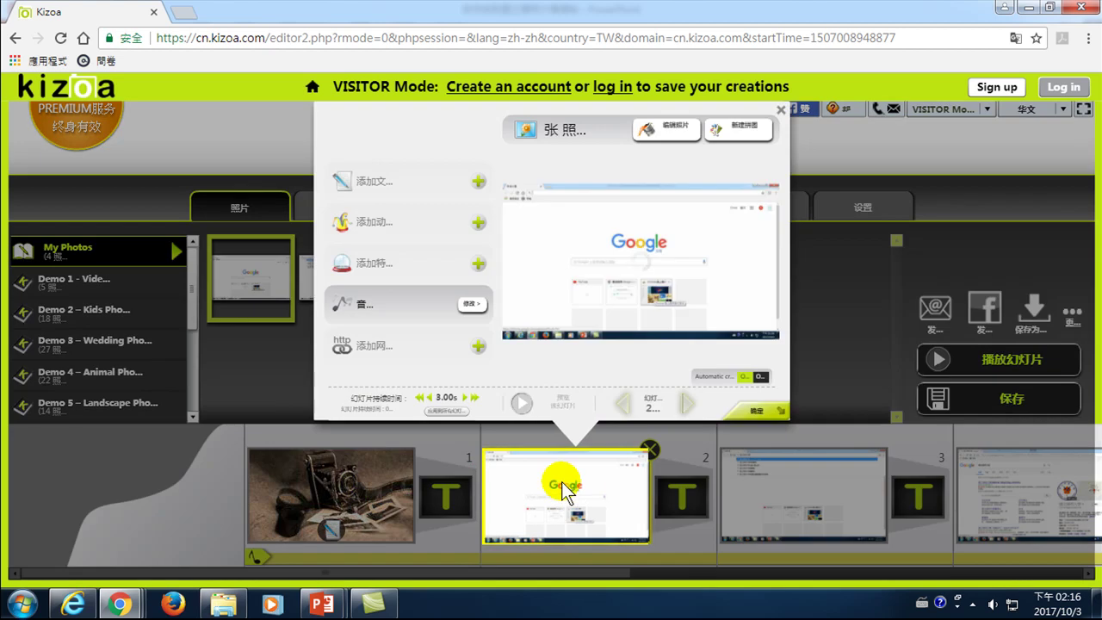
{"action": "left_click", "coordinate": [779, 110]}
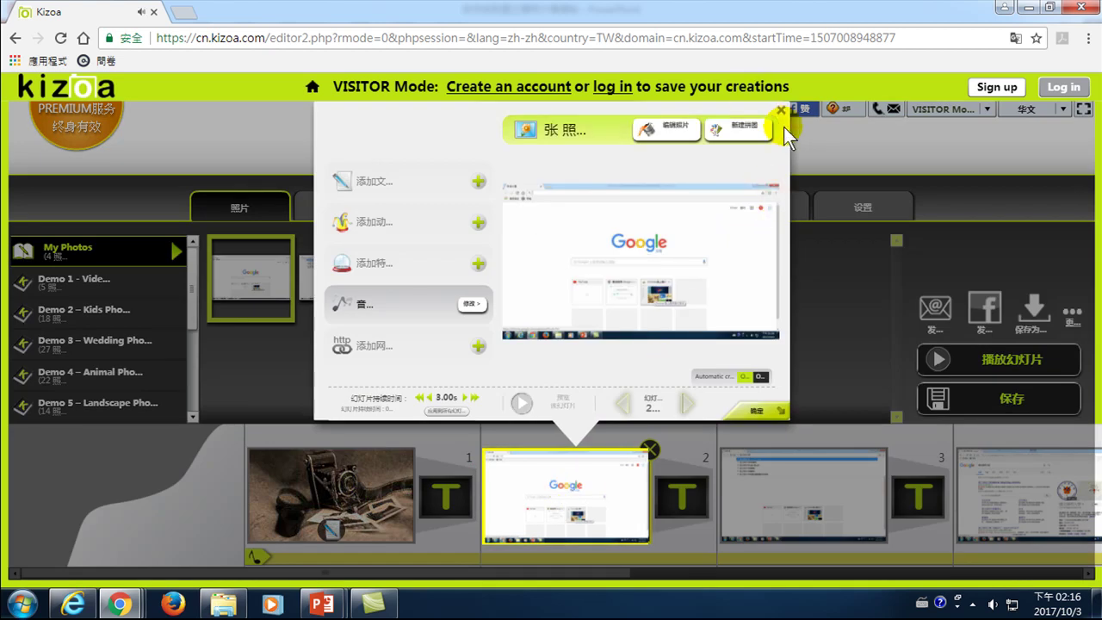
{"action": "left_click", "coordinate": [779, 112]}
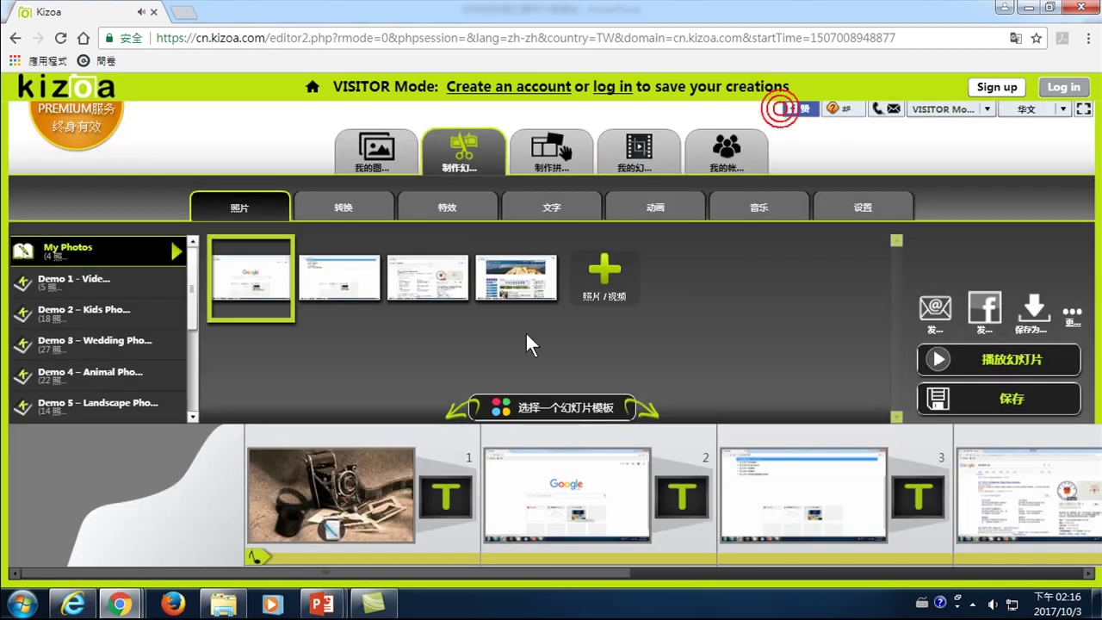
{"action": "left_click", "coordinate": [334, 525]}
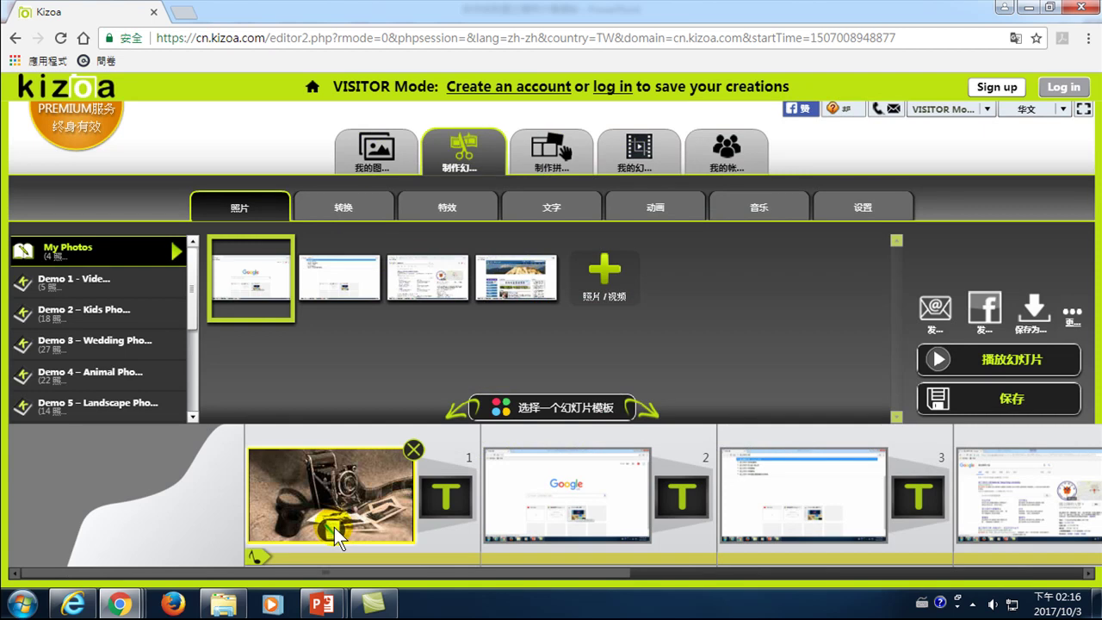
Open slide 1's editor and bring up the edit choices for its 'Photos for every occasion' caption.
{"action": "left_click", "coordinate": [334, 528]}
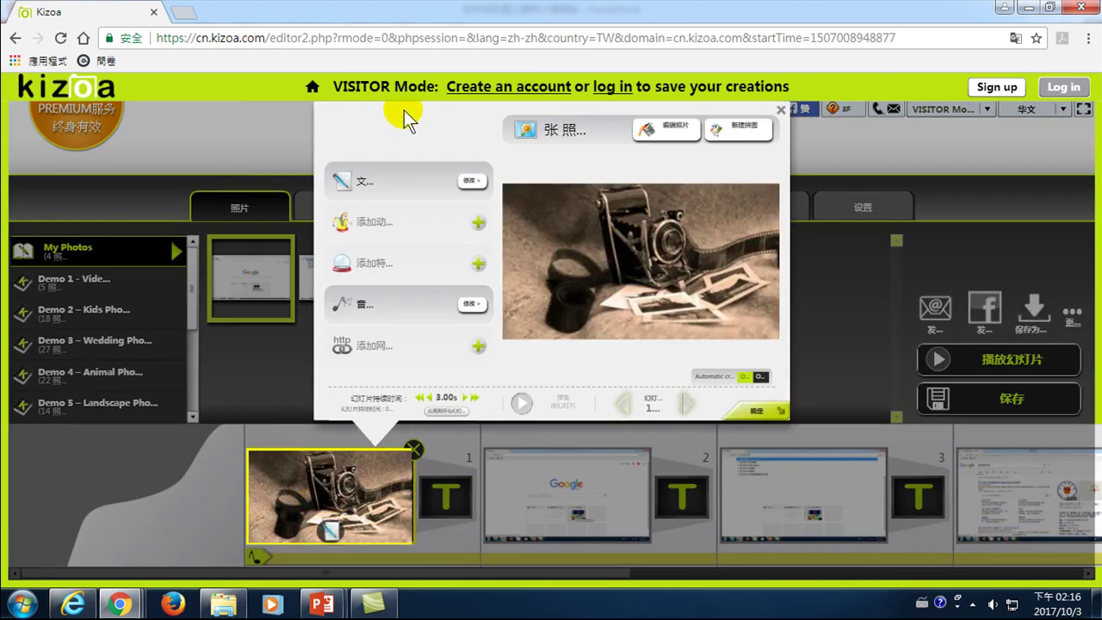
{"action": "mouse_move", "coordinate": [361, 183]}
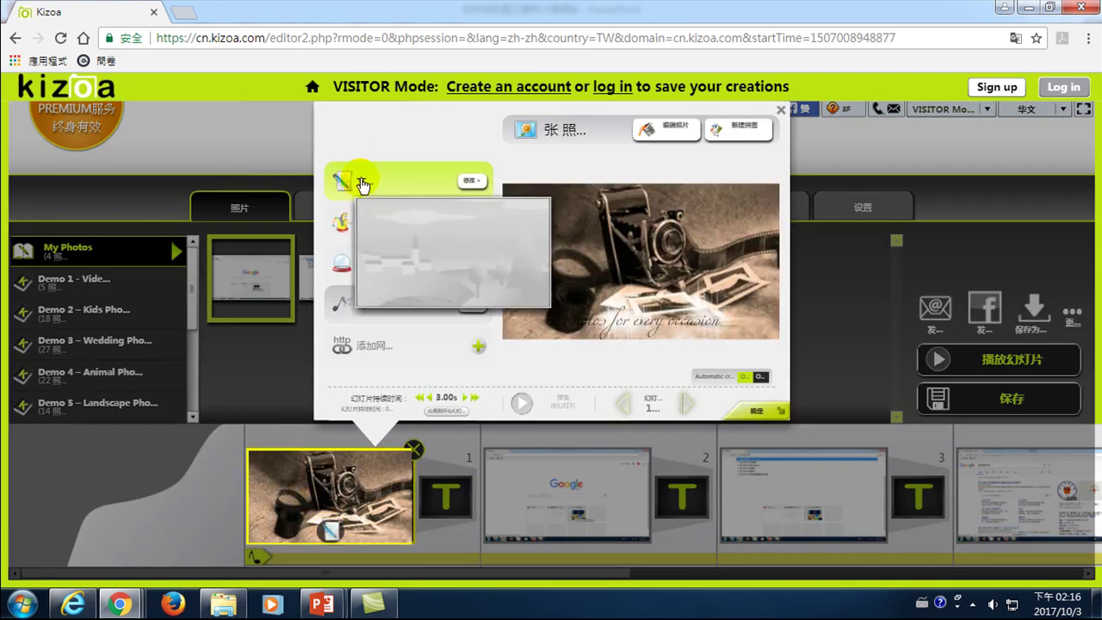
{"action": "left_click", "coordinate": [471, 182]}
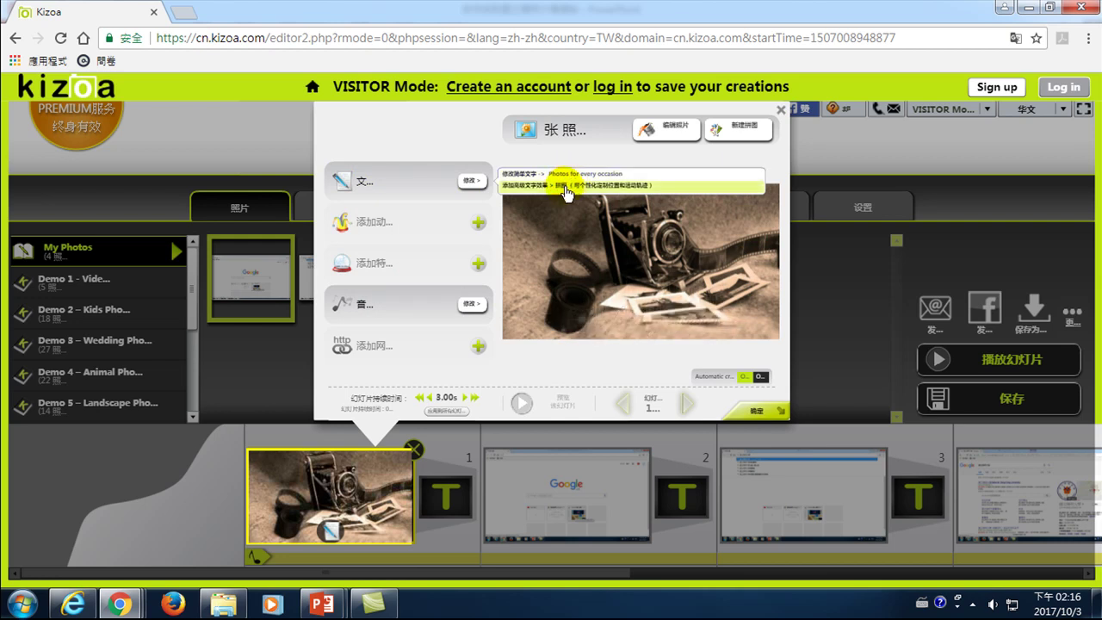
Replace the caption 'Photos for every occasion' with 'Welcome to YMU' at size 很大, and confirm.
{"action": "left_click", "coordinate": [579, 176]}
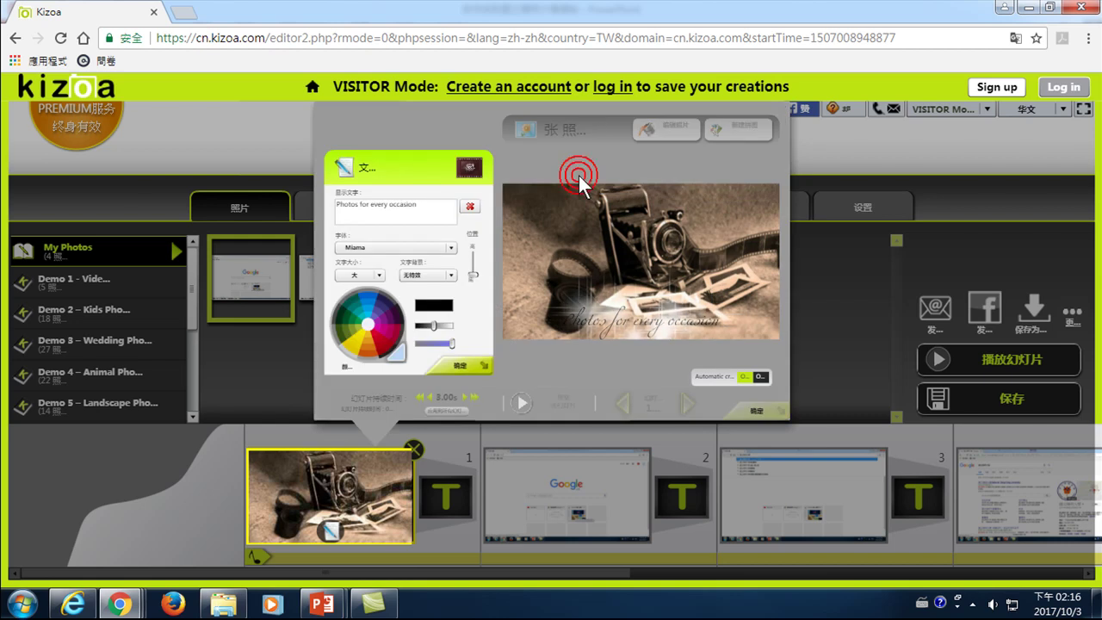
{"action": "left_click_drag", "start_coordinate": [433, 206], "coordinate": [279, 212]}
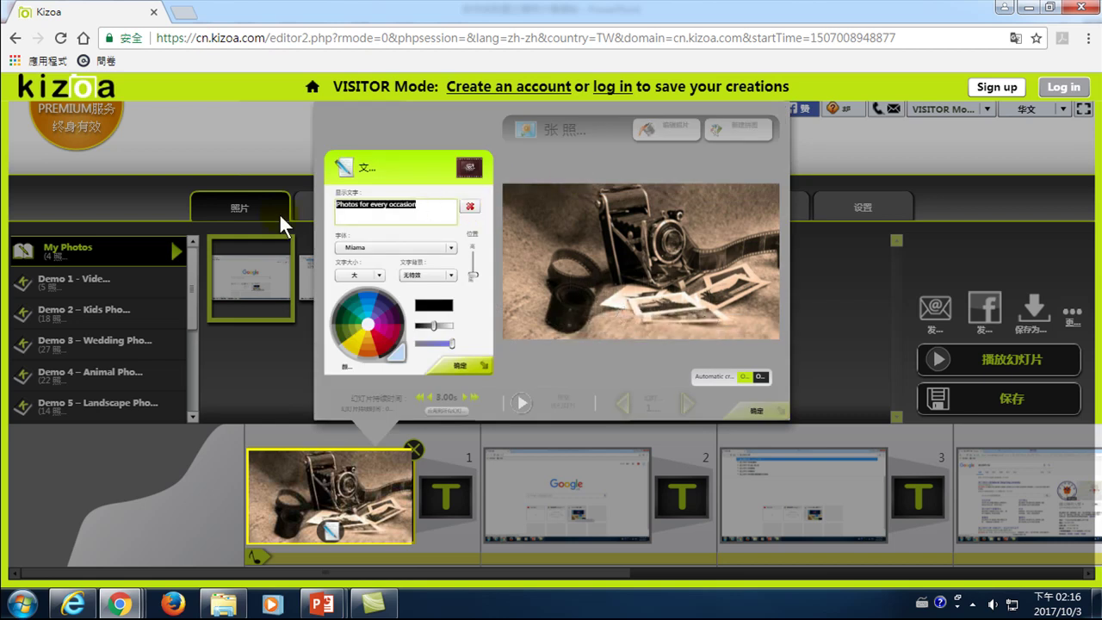
{"action": "type", "text": "Welcome to"}
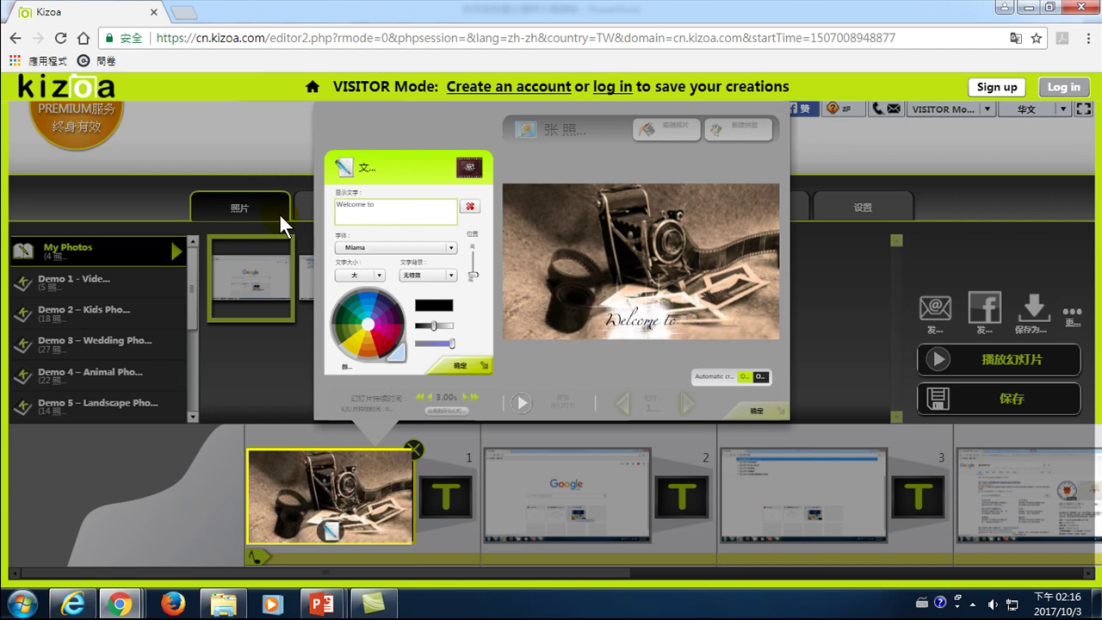
{"action": "type", "text": " Y"}
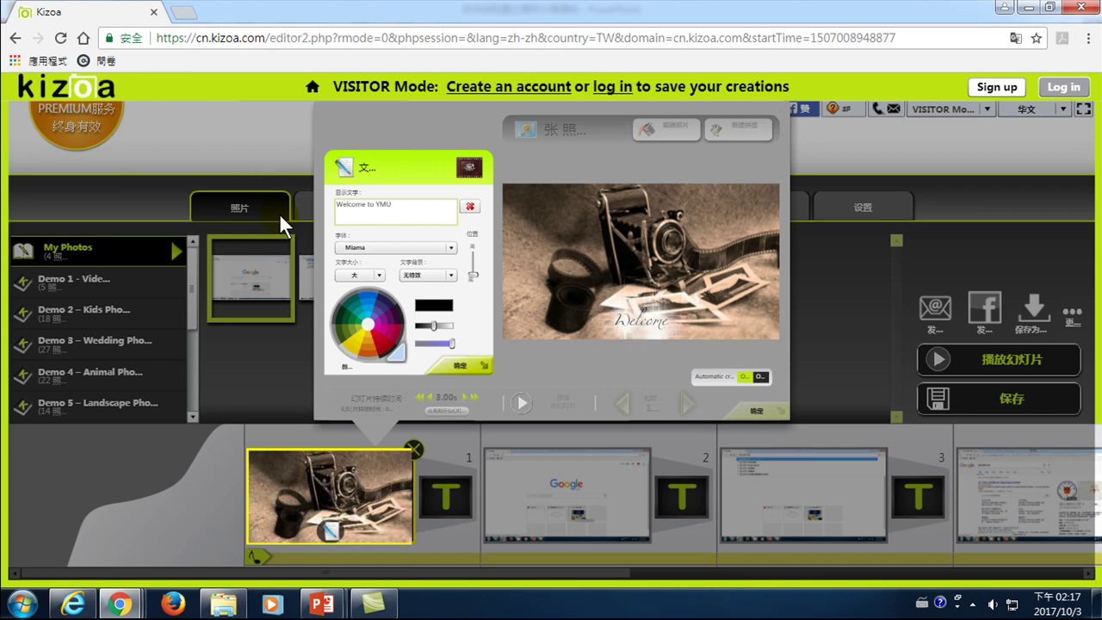
{"action": "type", "text": "MU"}
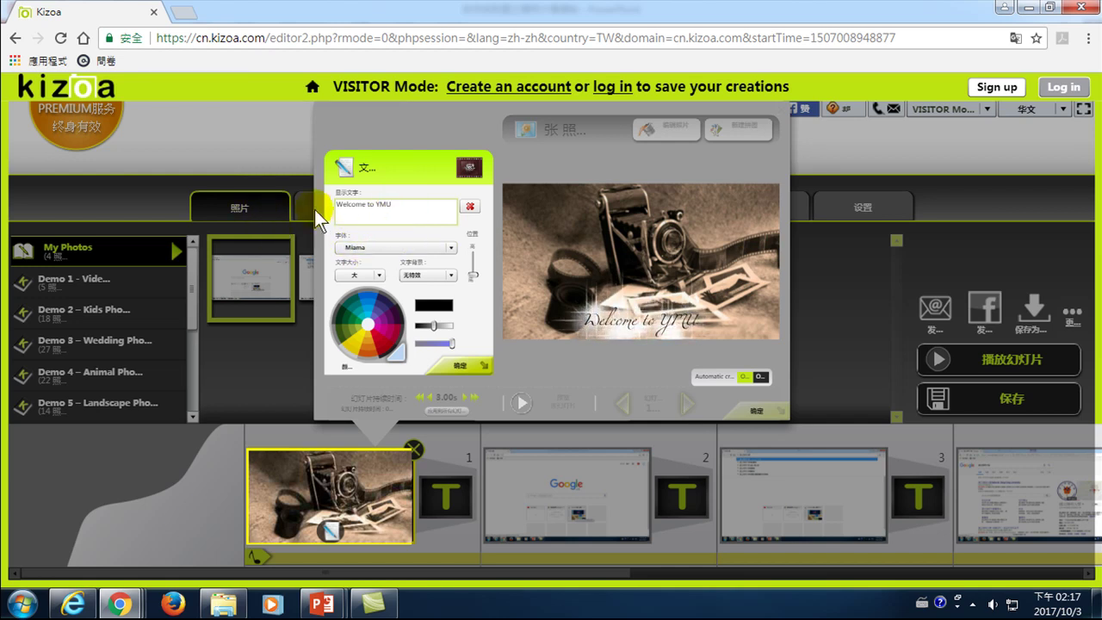
{"action": "left_click", "coordinate": [392, 204]}
{"action": "left_click", "coordinate": [378, 274]}
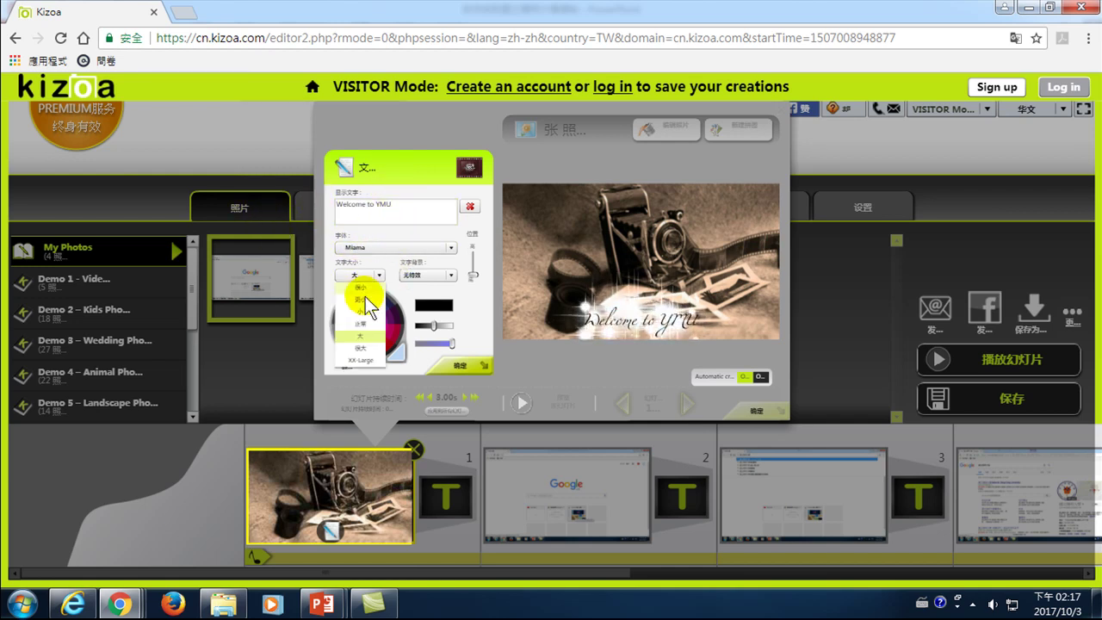
{"action": "left_click", "coordinate": [369, 346]}
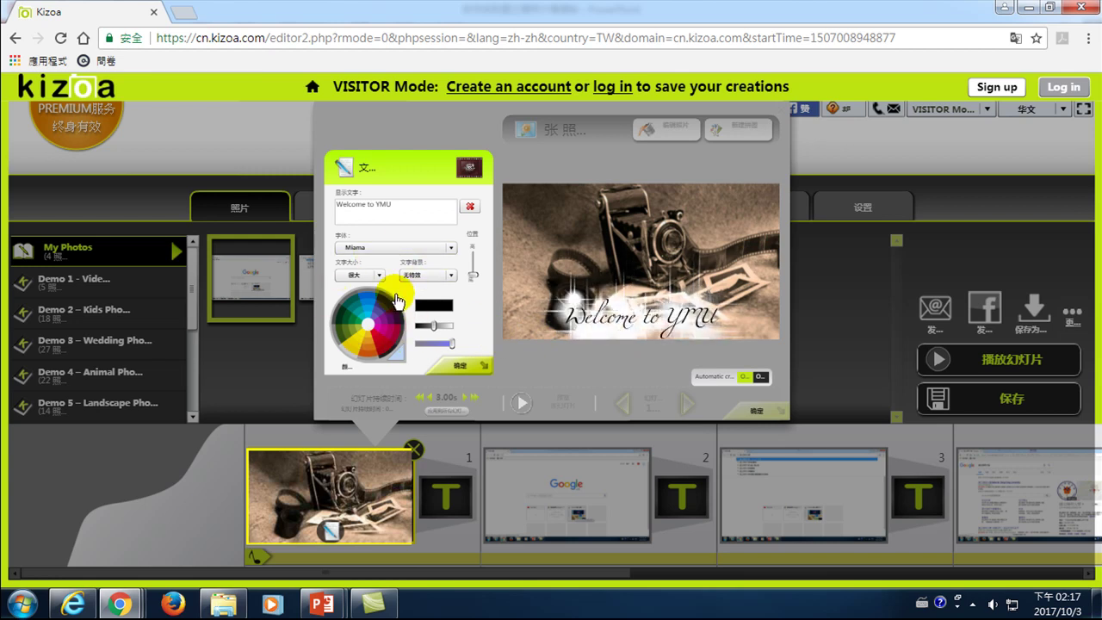
{"action": "left_click", "coordinate": [471, 209]}
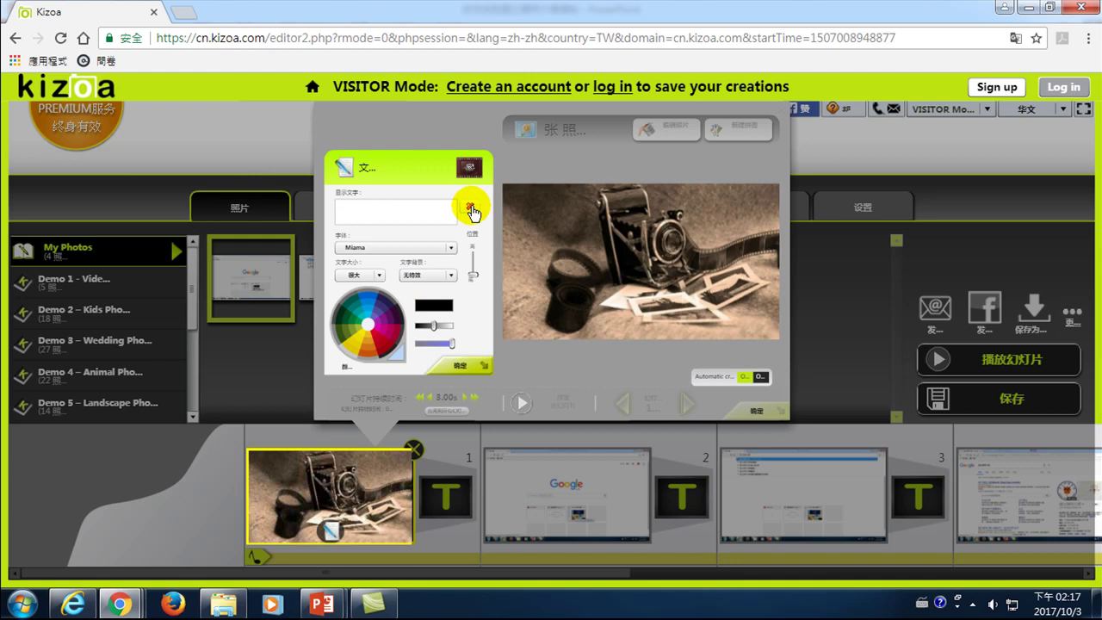
{"action": "left_click", "coordinate": [415, 211]}
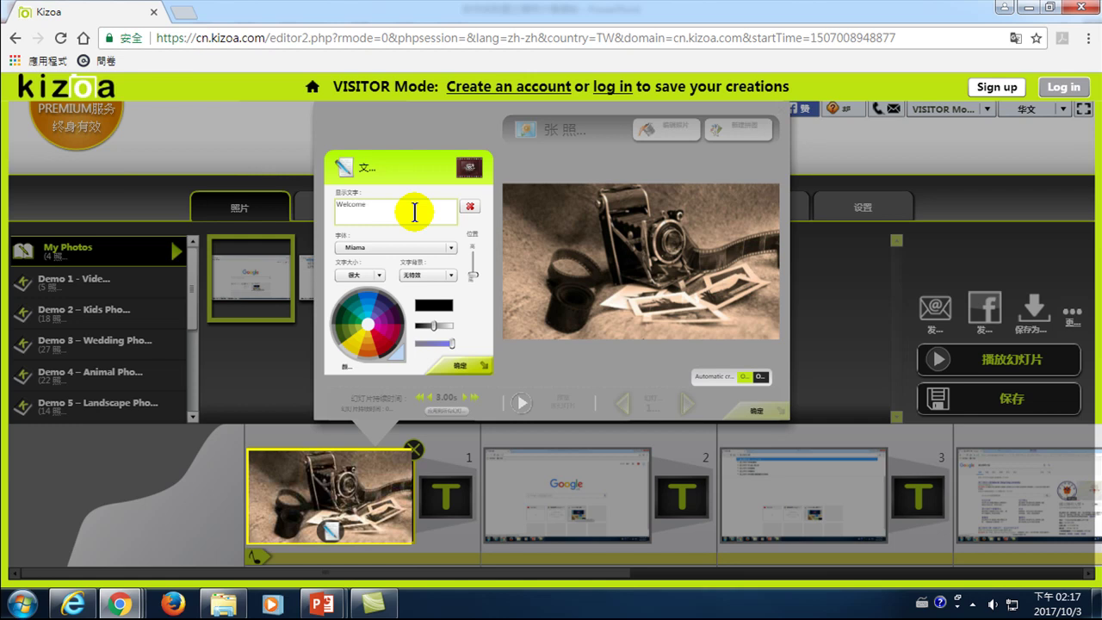
{"action": "type", "text": "MU"}
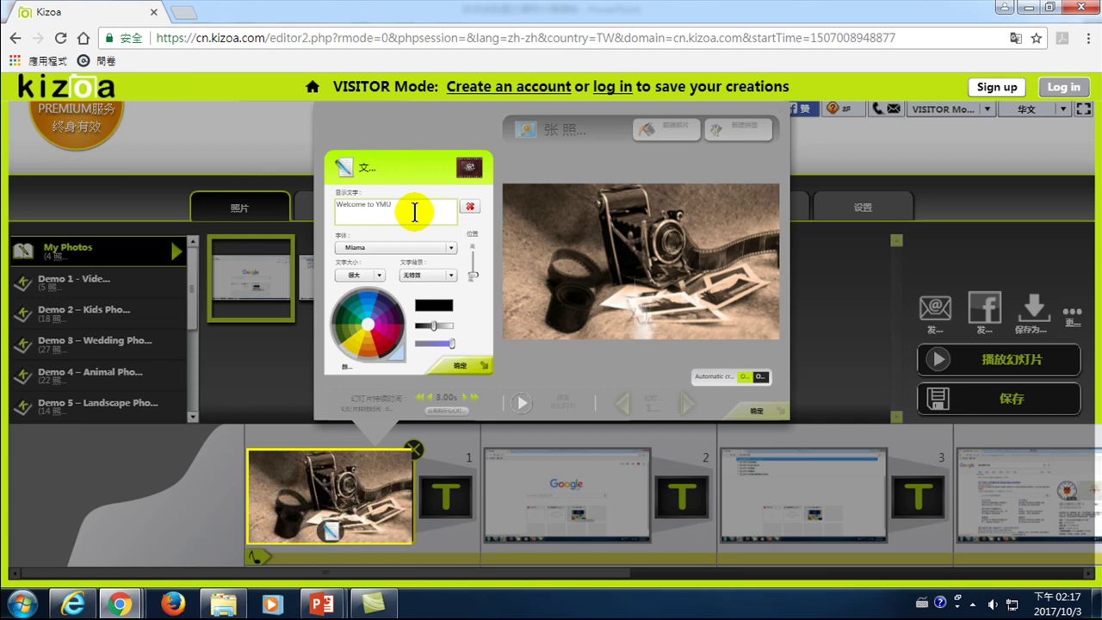
{"action": "left_click", "coordinate": [465, 367]}
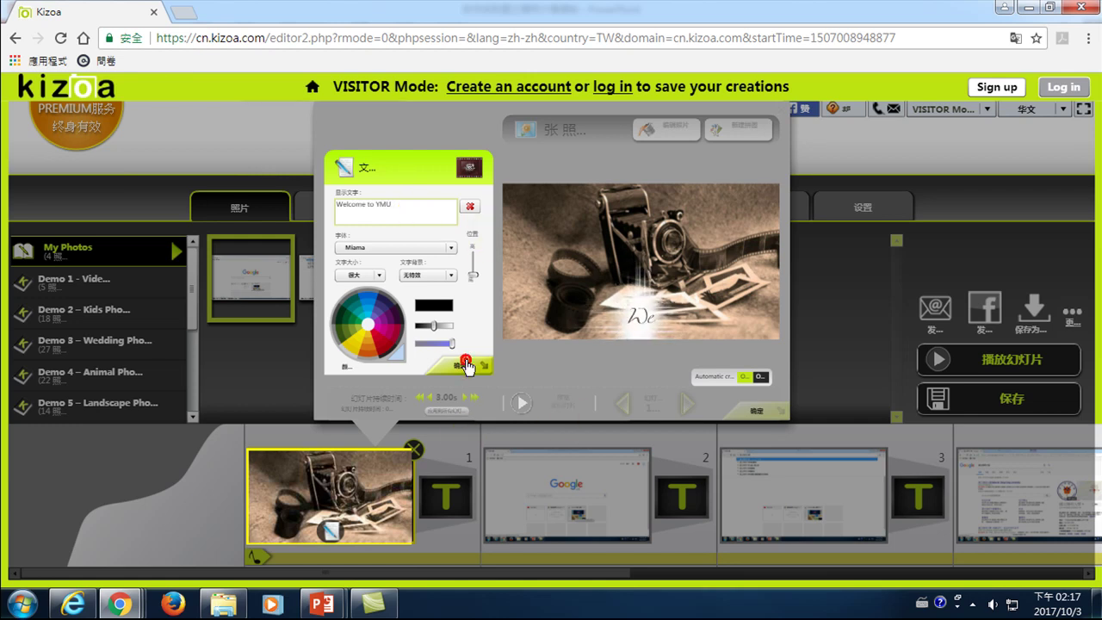
{"action": "left_click", "coordinate": [749, 410]}
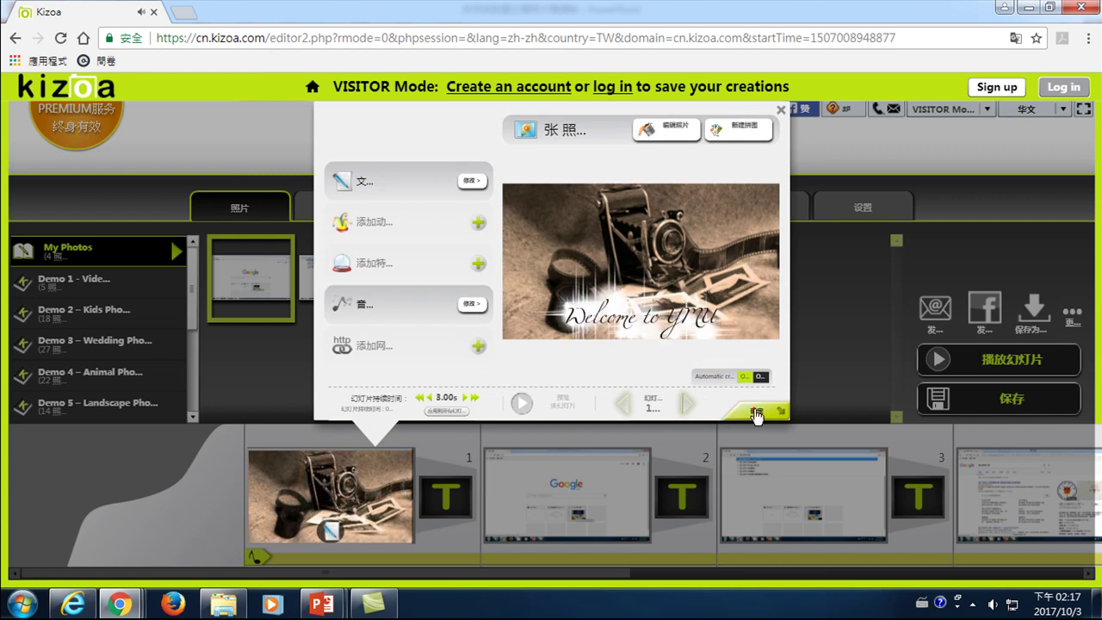
Open slide 2's options and choose 添加简单文字 to show the text styles.
{"action": "left_click", "coordinate": [545, 489]}
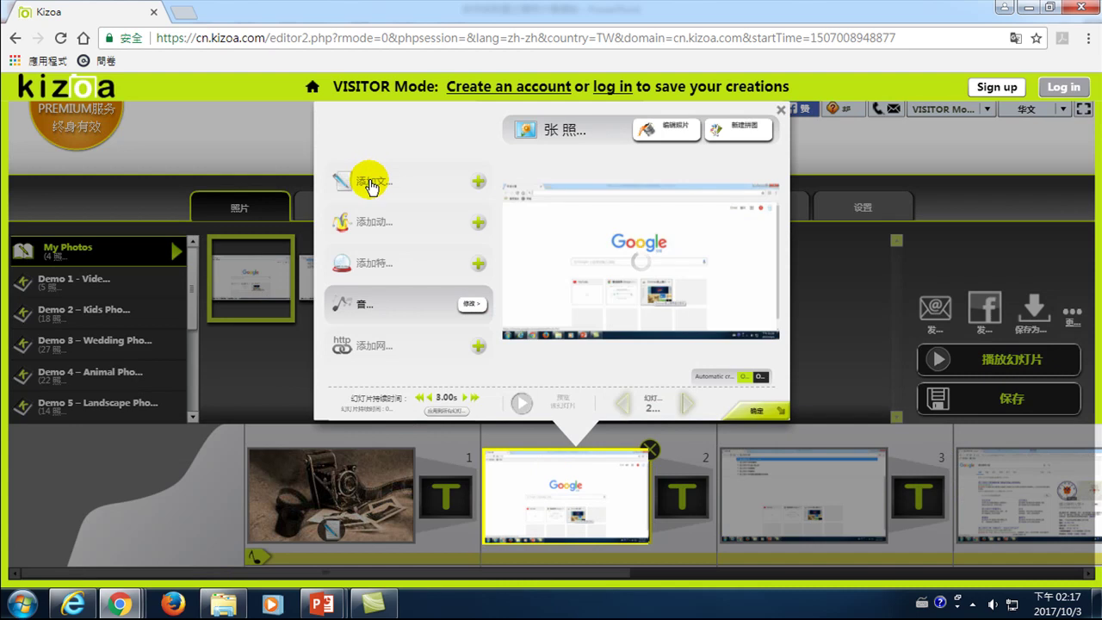
{"action": "left_click", "coordinate": [476, 181]}
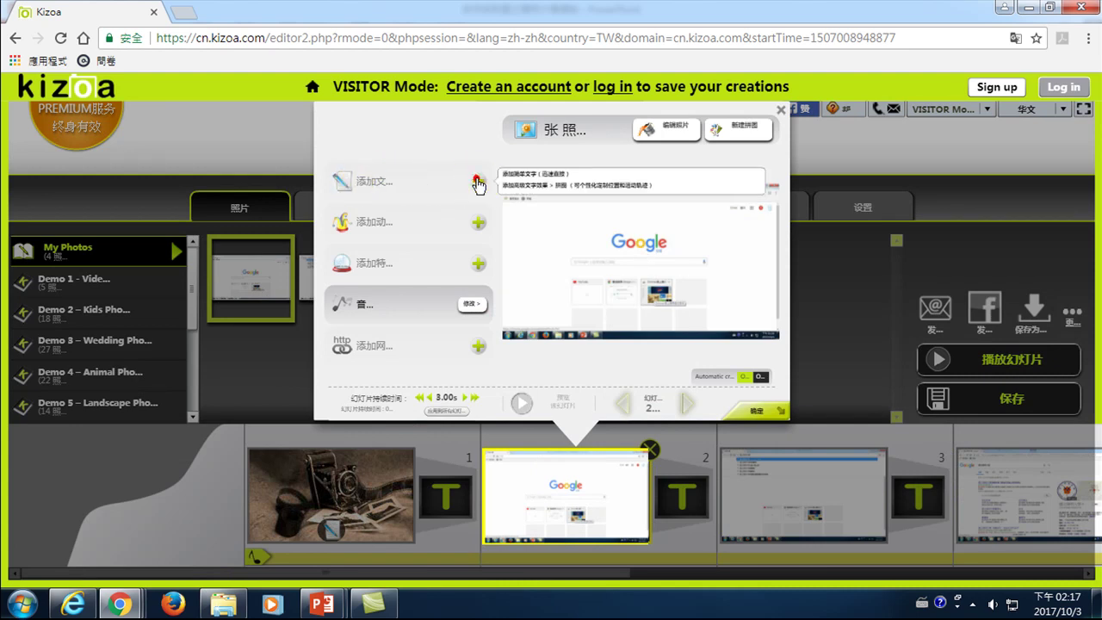
{"action": "left_click", "coordinate": [555, 179]}
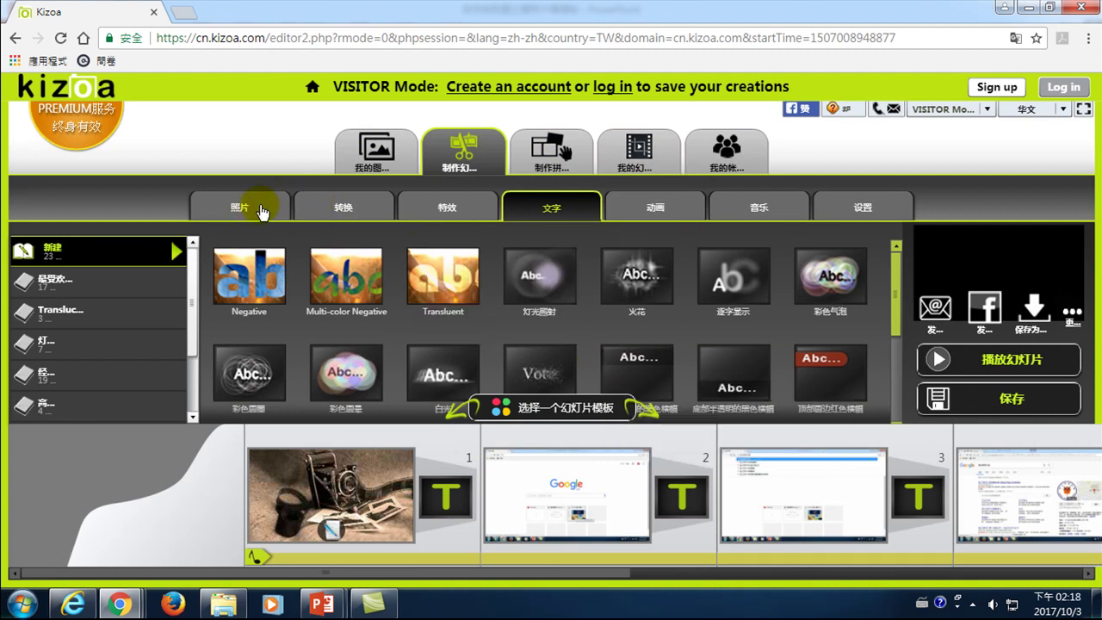
Reopen slide 2's options and go to the simple text templates.
{"action": "left_click", "coordinate": [568, 470]}
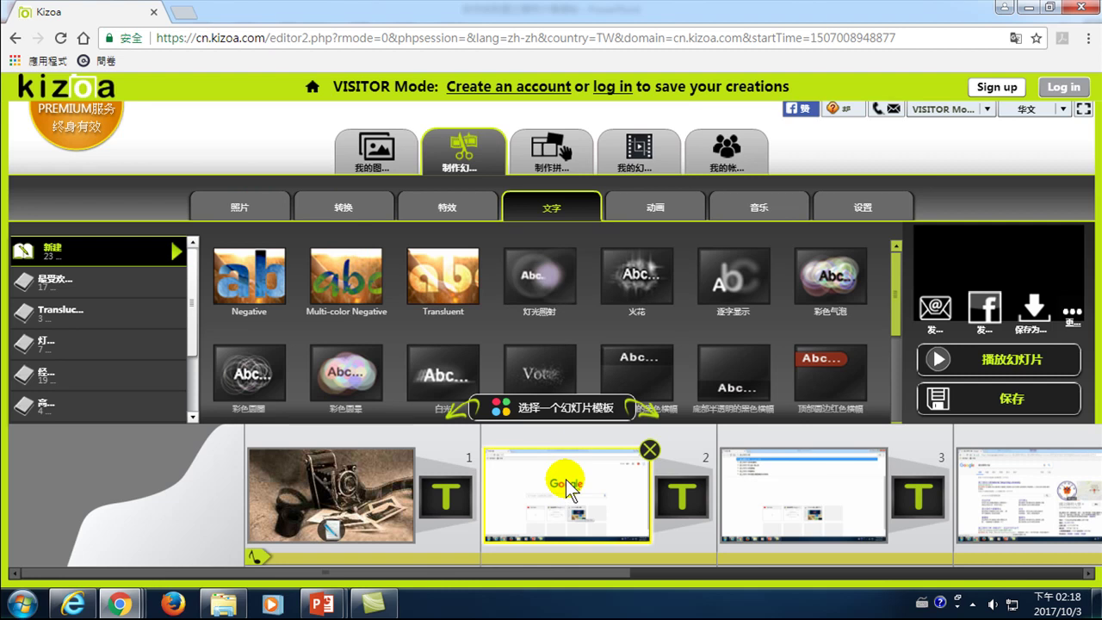
{"action": "left_click", "coordinate": [562, 493]}
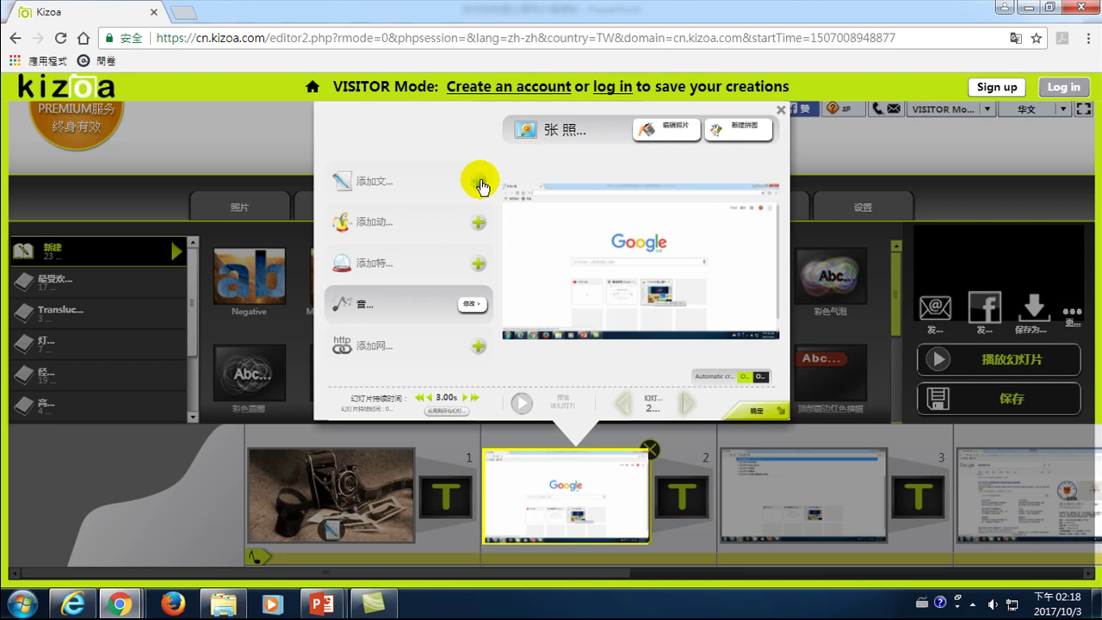
{"action": "left_click", "coordinate": [481, 186]}
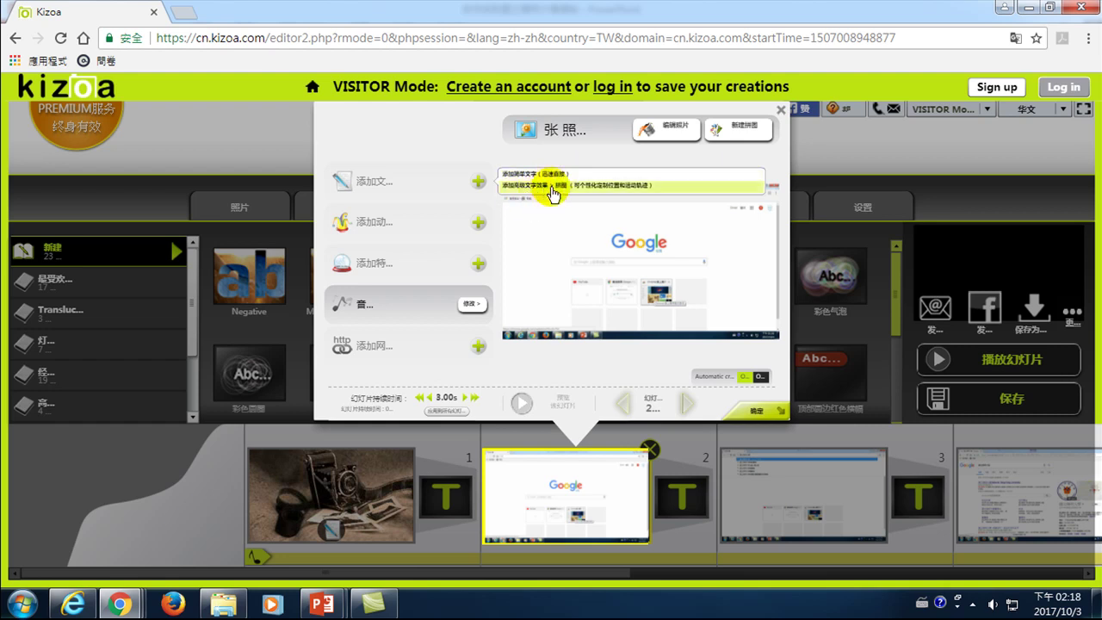
{"action": "left_click", "coordinate": [556, 180]}
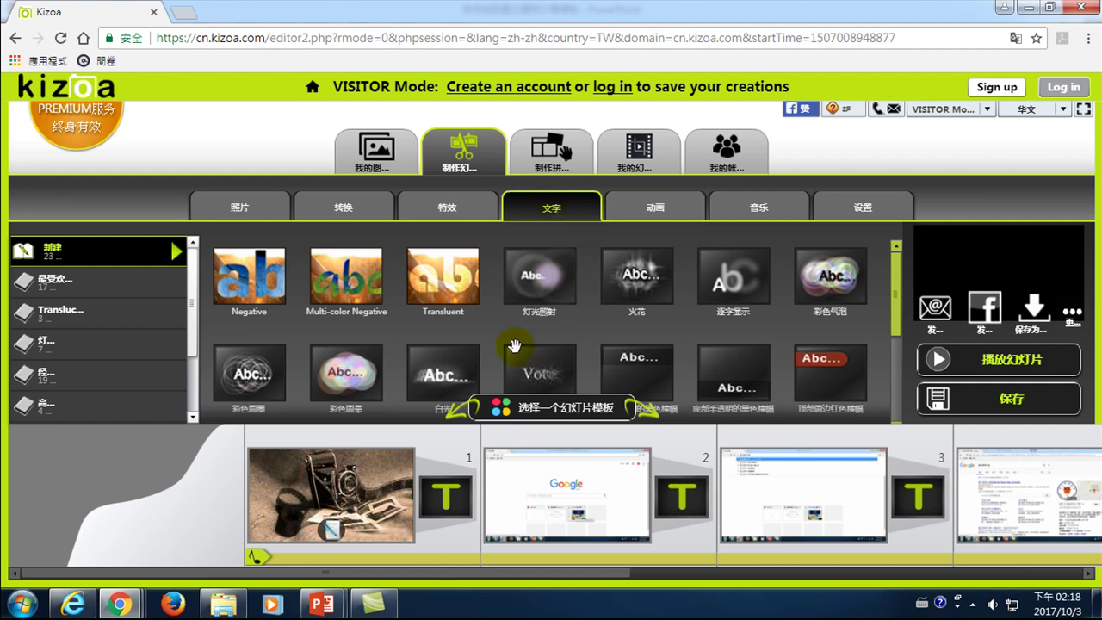
Scroll the template grid to the end and choose the 底部红黄横幅 banner style.
{"action": "left_click_drag", "start_coordinate": [898, 300], "coordinate": [900, 333]}
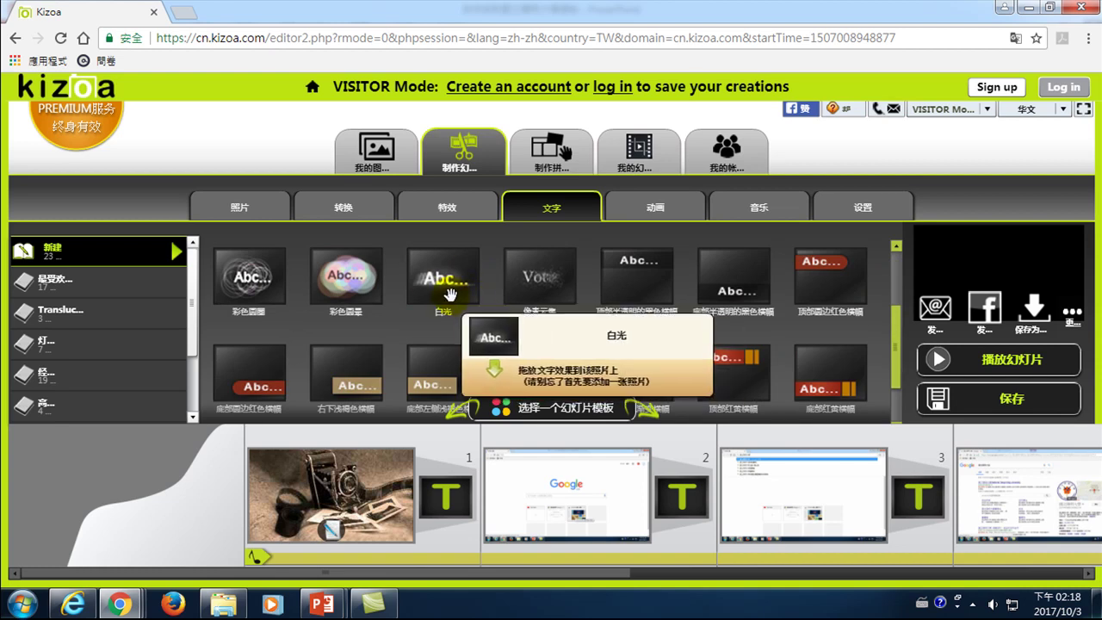
{"action": "mouse_move", "coordinate": [492, 300]}
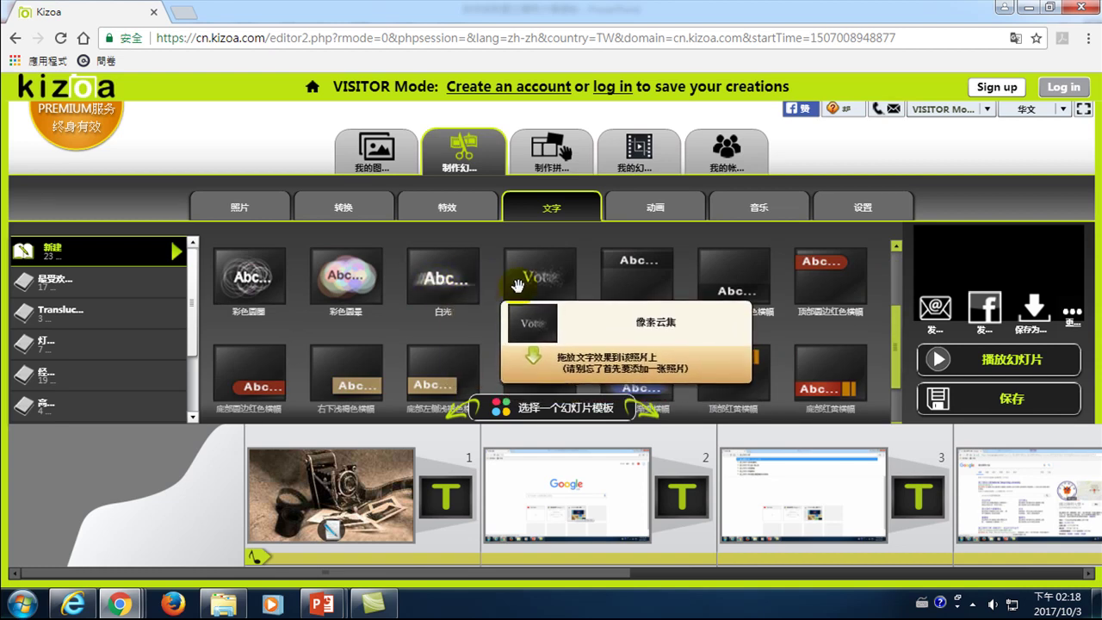
{"action": "left_click_drag", "start_coordinate": [894, 341], "coordinate": [907, 247]}
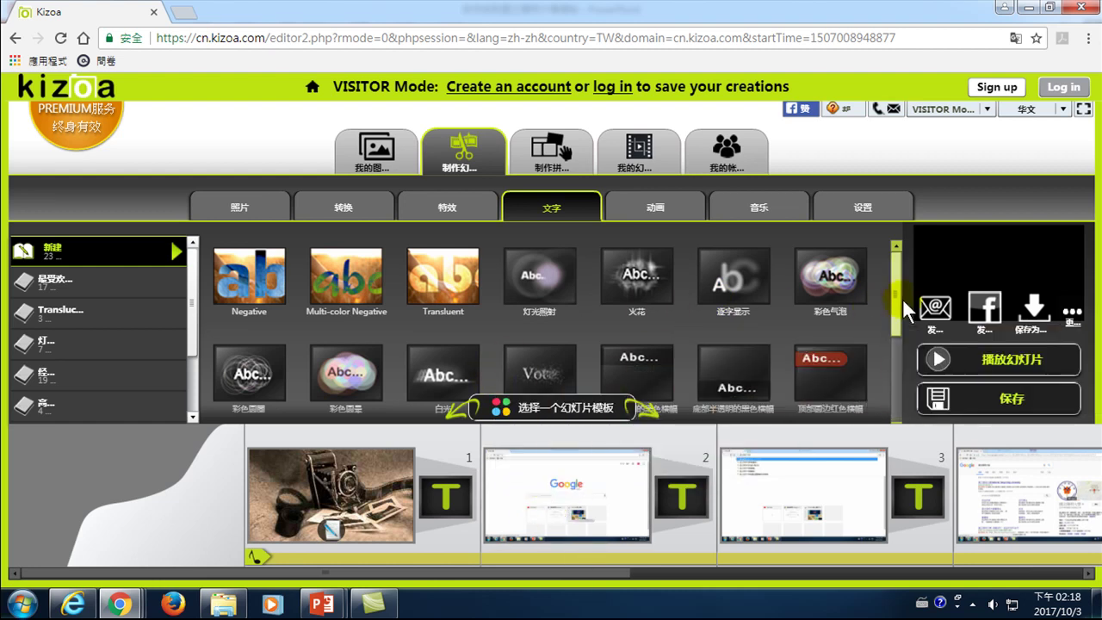
{"action": "left_click_drag", "start_coordinate": [898, 327], "coordinate": [883, 372]}
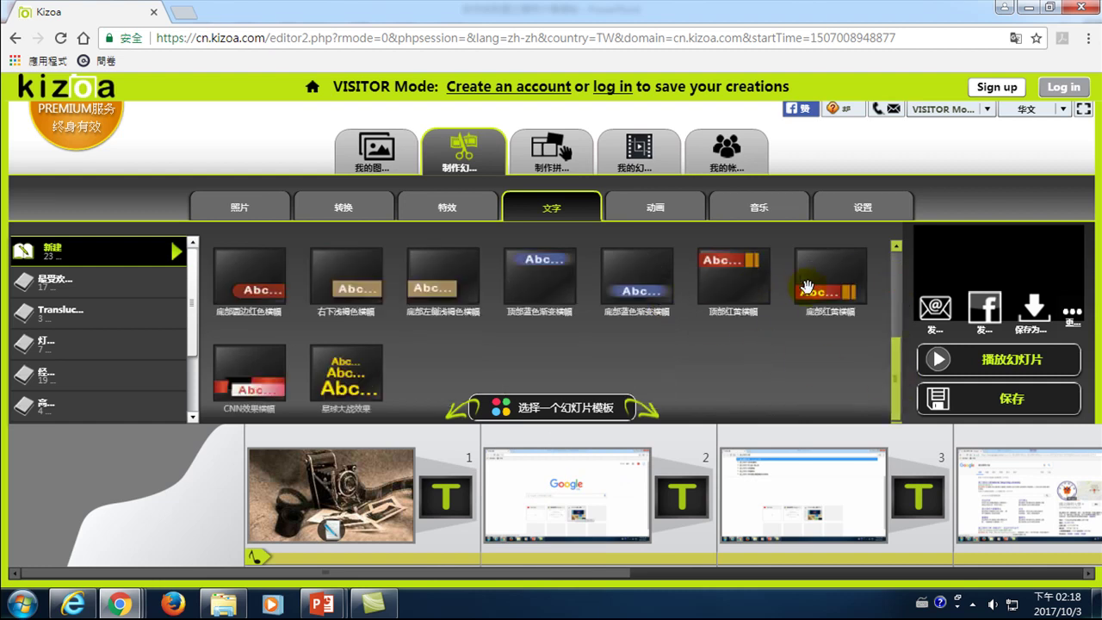
{"action": "mouse_move", "coordinate": [827, 295]}
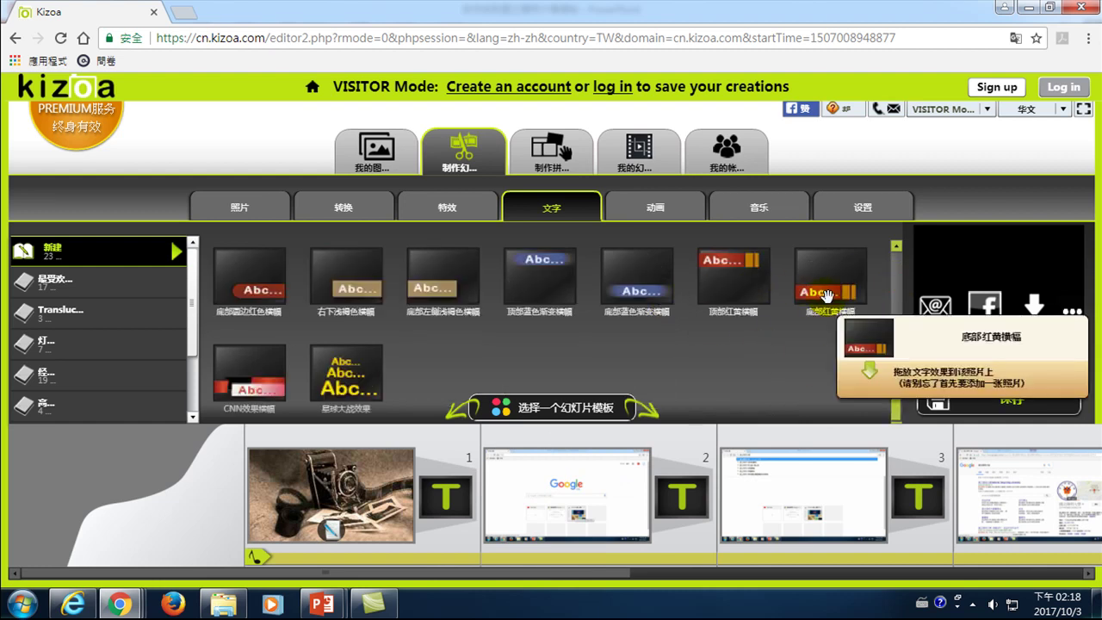
{"action": "left_click", "coordinate": [825, 294]}
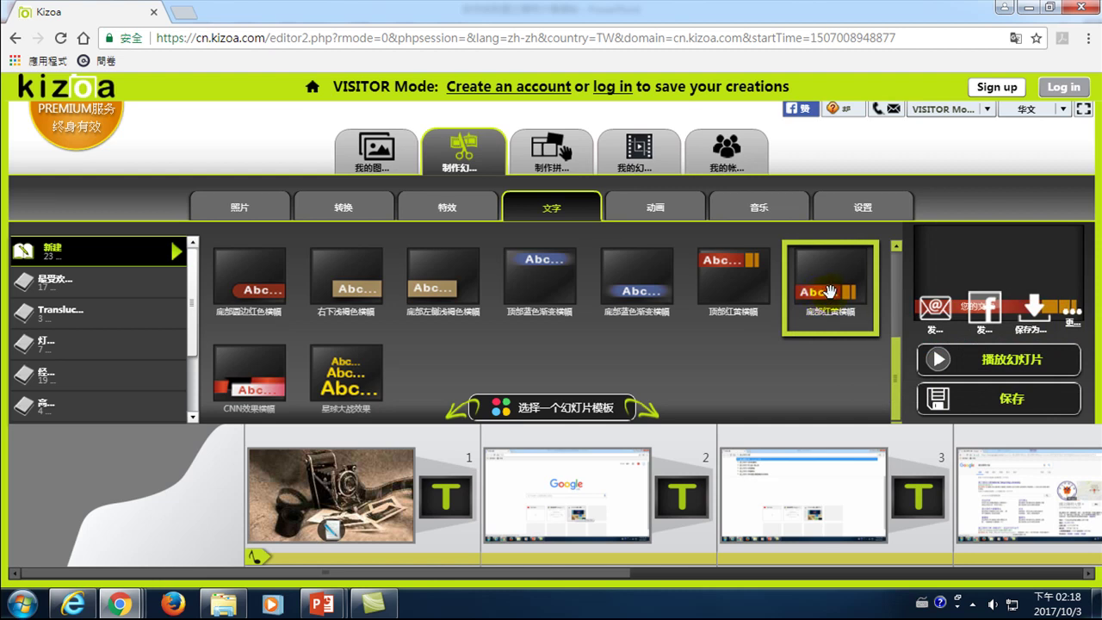
Apply the 底部红黄横幅 banner to slide 2 with the caption 打開瀏覽器, confirming both dialogs.
{"action": "mouse_move", "coordinate": [829, 291]}
{"action": "left_mouse_down"}
{"action": "mouse_move", "coordinate": [519, 522]}
{"action": "mouse_move", "coordinate": [572, 515]}
{"action": "left_mouse_up"}
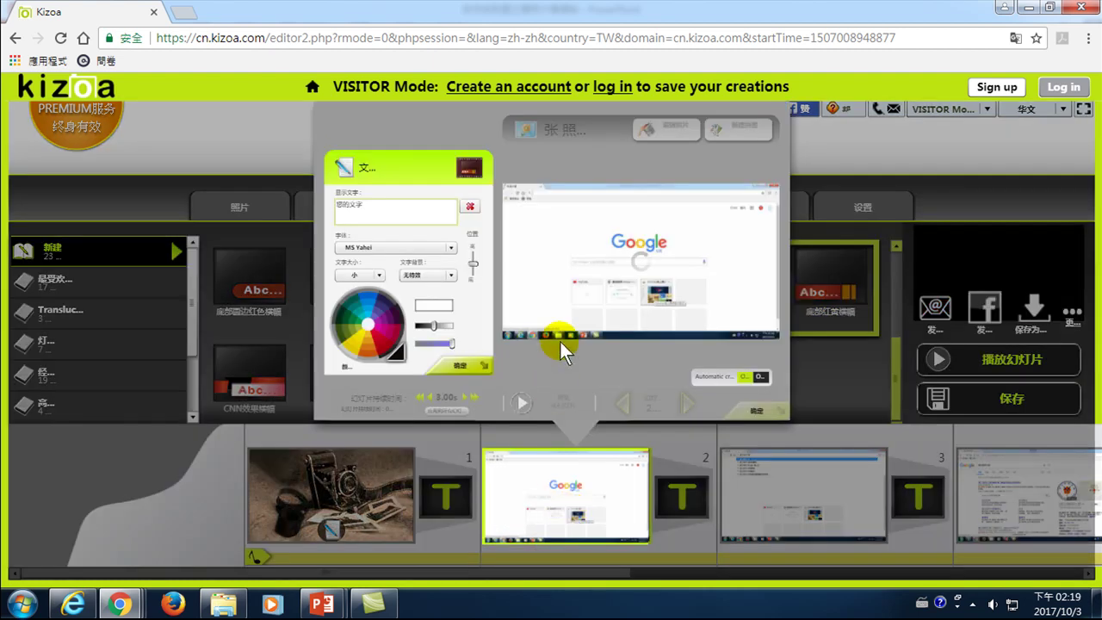
{"action": "left_click", "coordinate": [363, 205]}
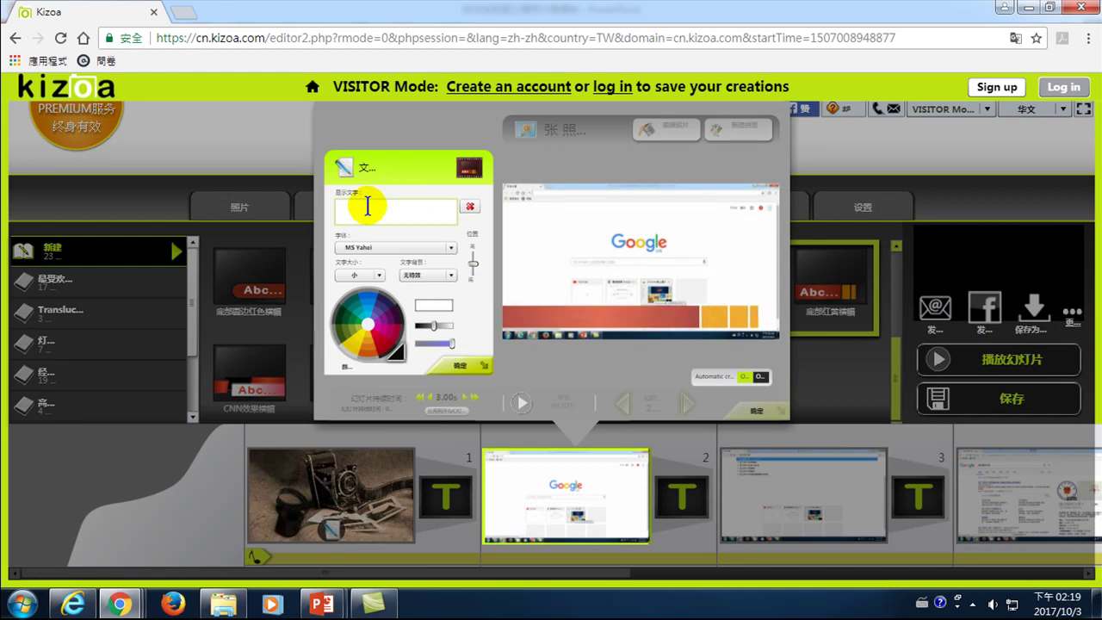
{"action": "key", "text": "ctrl+shift"}
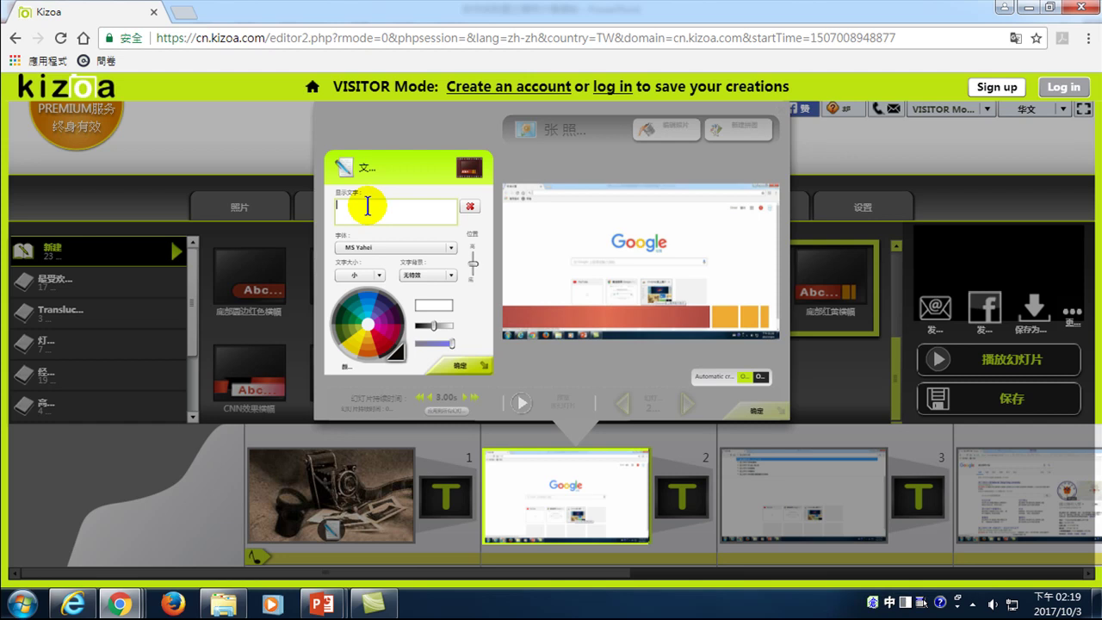
{"action": "type", "text": "ant"}
{"action": "key", "text": "space"}
{"action": "type", "text": "閃爍器"}
{"action": "key", "text": "Return"}
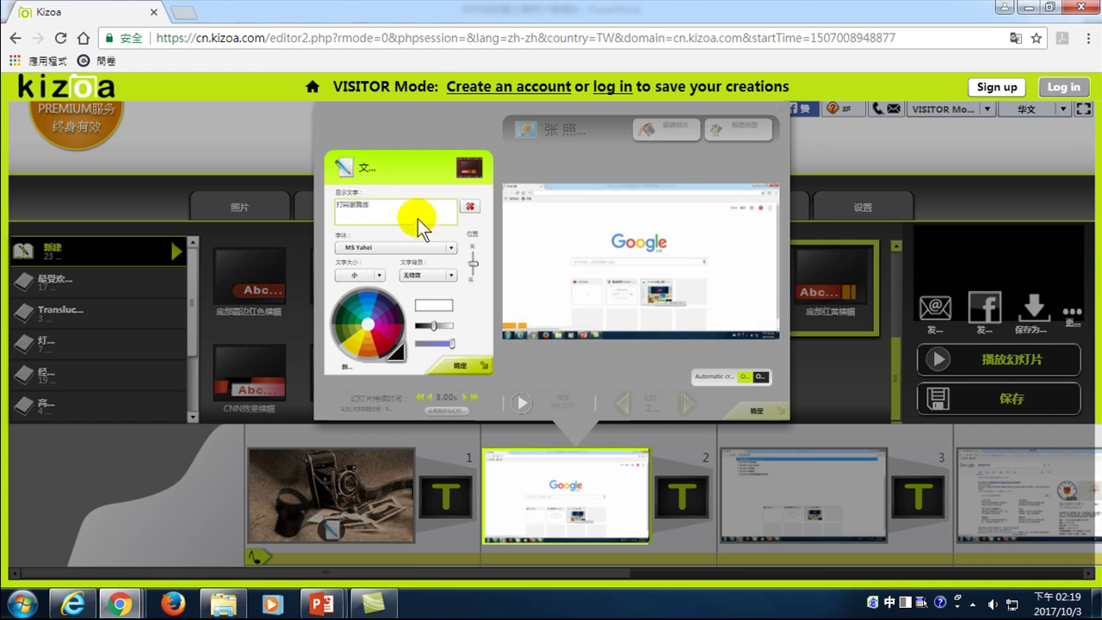
{"action": "left_click", "coordinate": [463, 366]}
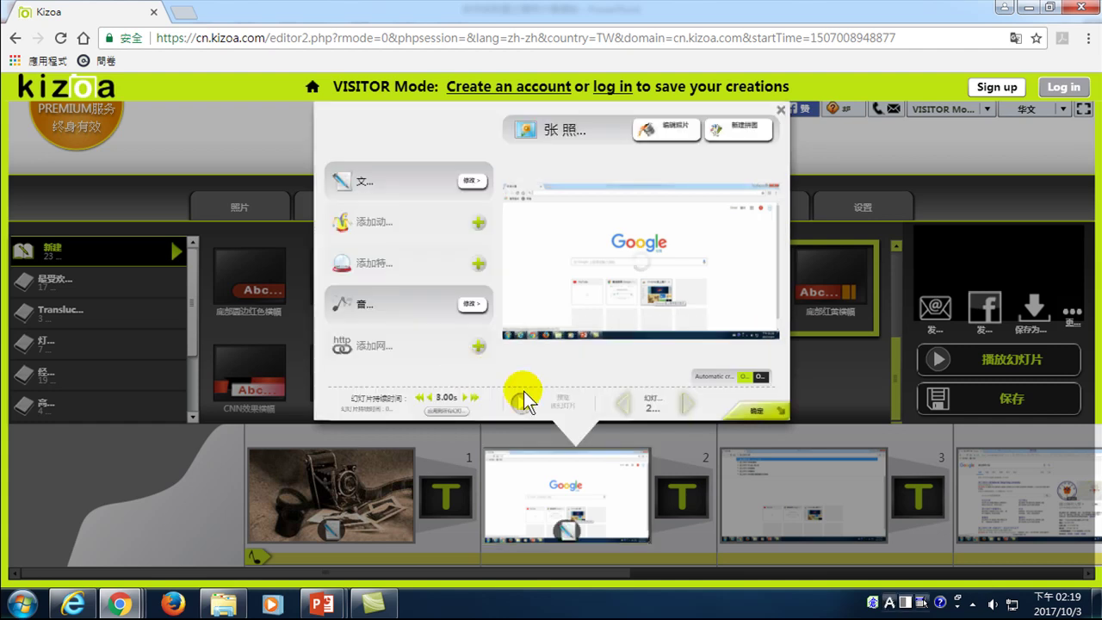
{"action": "left_click", "coordinate": [661, 425]}
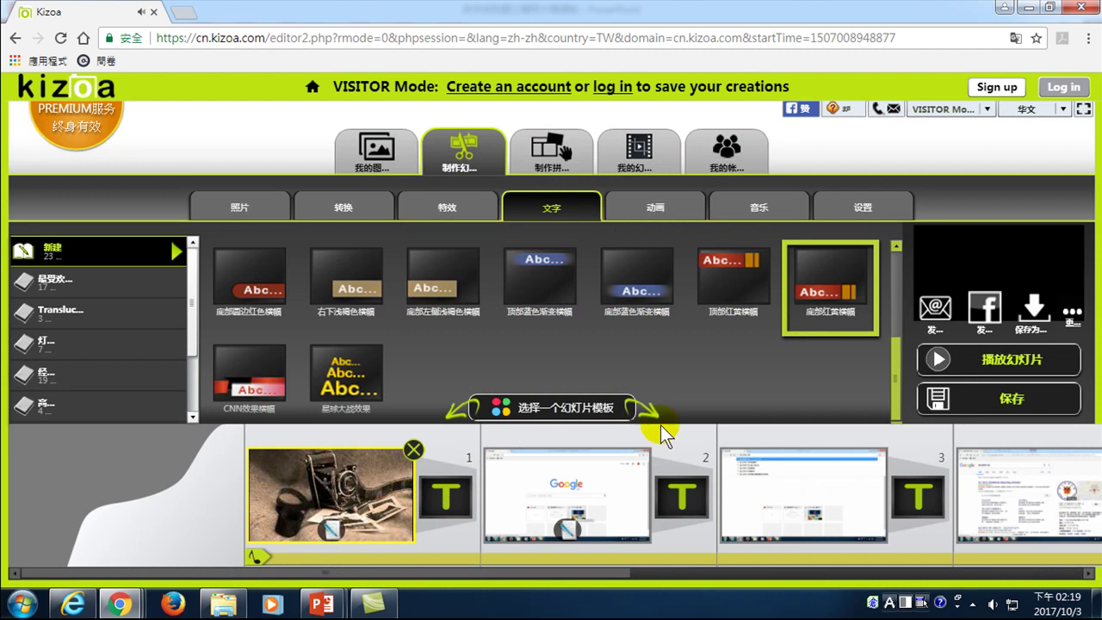
Open slide 3's simple text templates and drag the 底部红黄横幅 banner onto it.
{"action": "left_click", "coordinate": [585, 506]}
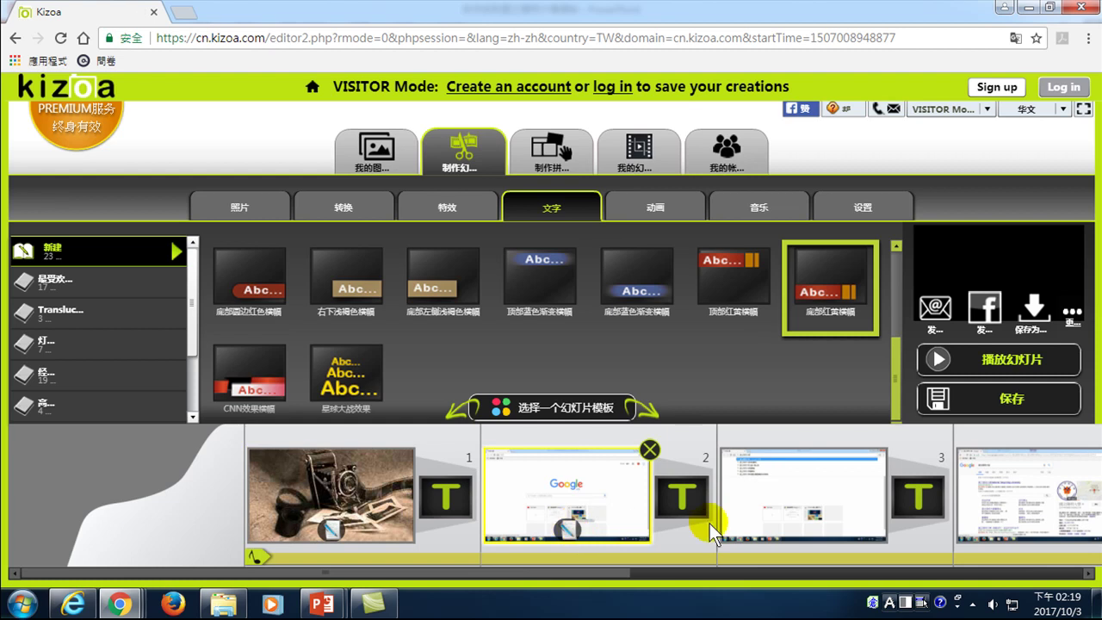
{"action": "left_click", "coordinate": [801, 507]}
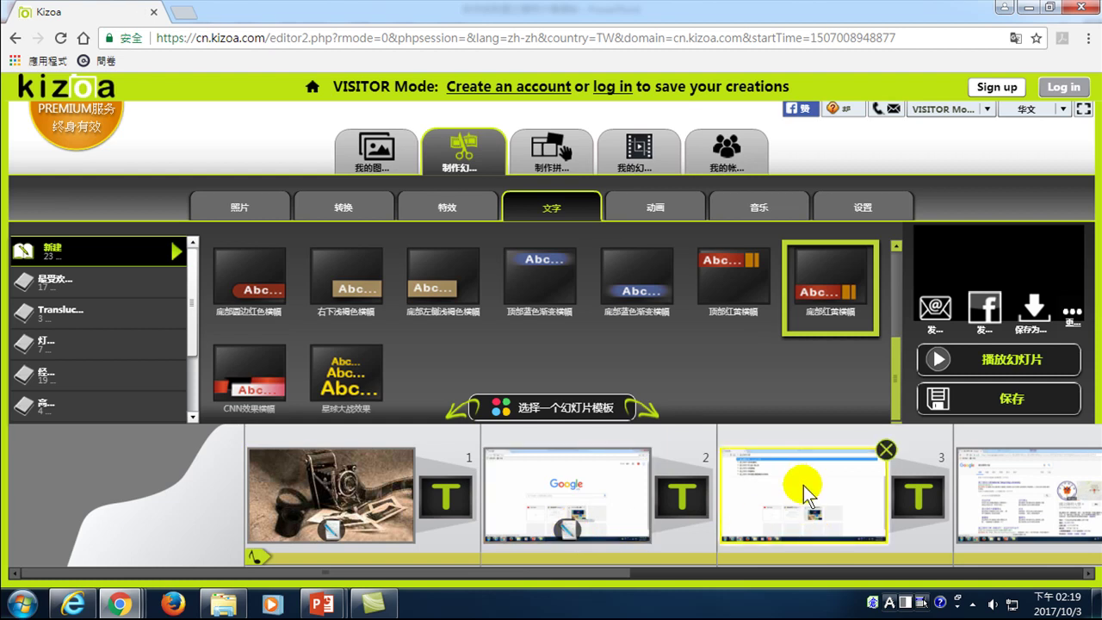
{"action": "left_click", "coordinate": [796, 490]}
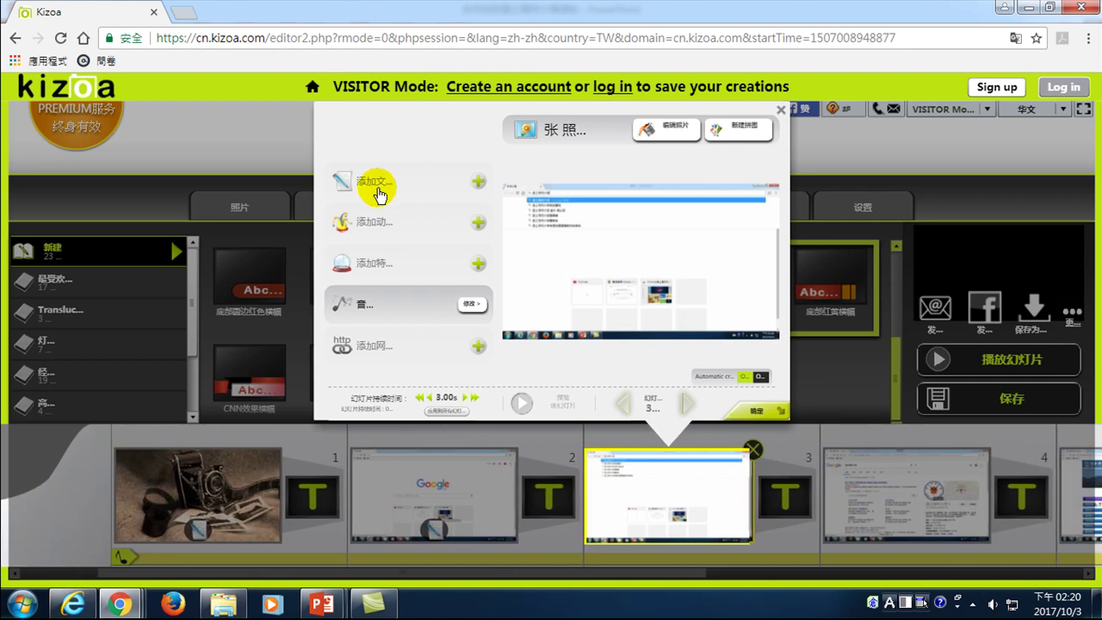
{"action": "mouse_move", "coordinate": [483, 184]}
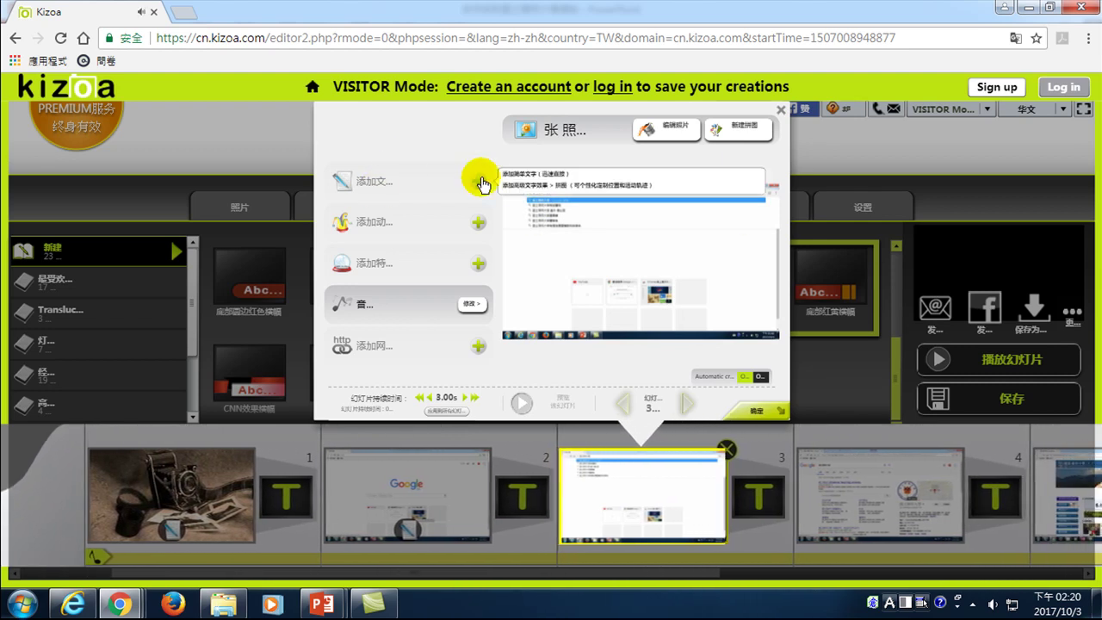
{"action": "left_click", "coordinate": [554, 176]}
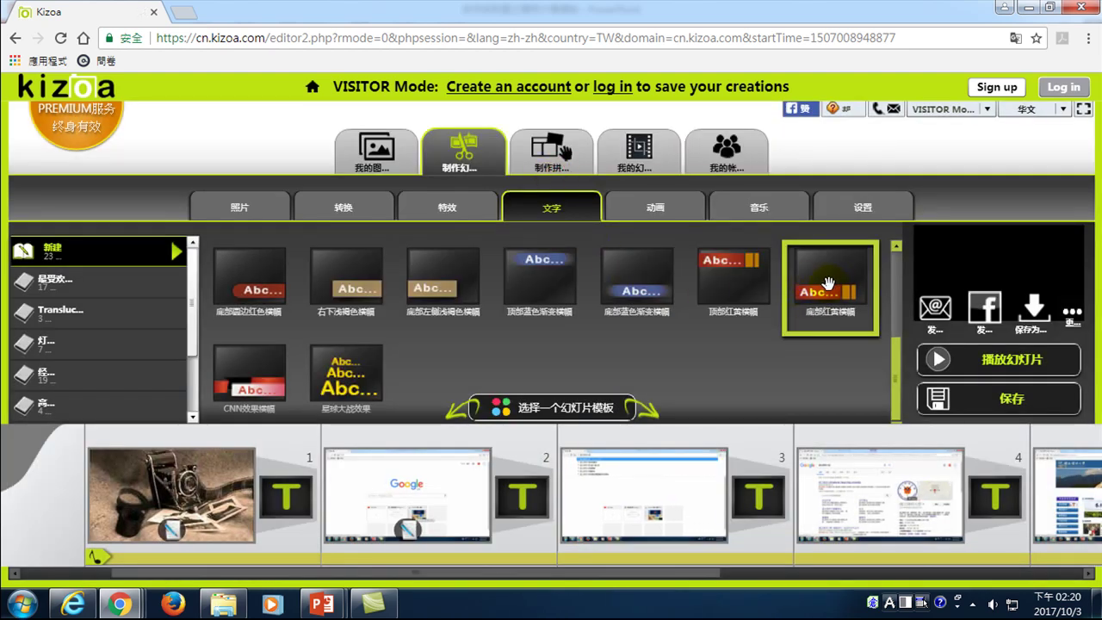
{"action": "mouse_move", "coordinate": [827, 283]}
{"action": "left_mouse_down"}
{"action": "mouse_move", "coordinate": [754, 441]}
{"action": "mouse_move", "coordinate": [626, 508]}
{"action": "left_mouse_up"}
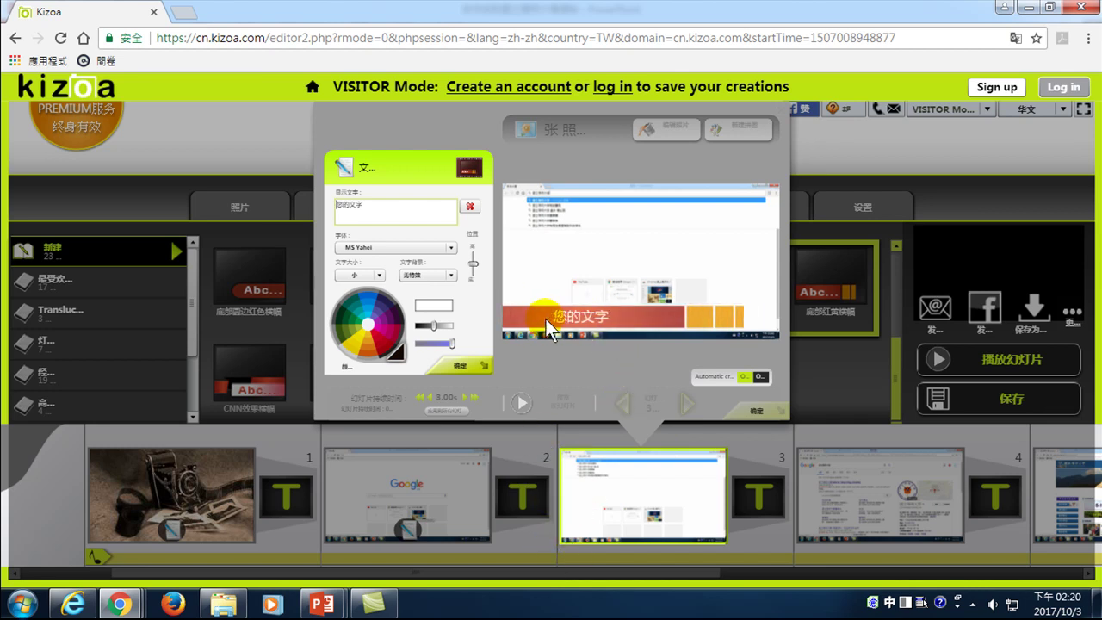
Replace the default caption with 輸入國立陽明大學 and confirm both dialogs.
{"action": "double_click", "coordinate": [361, 206]}
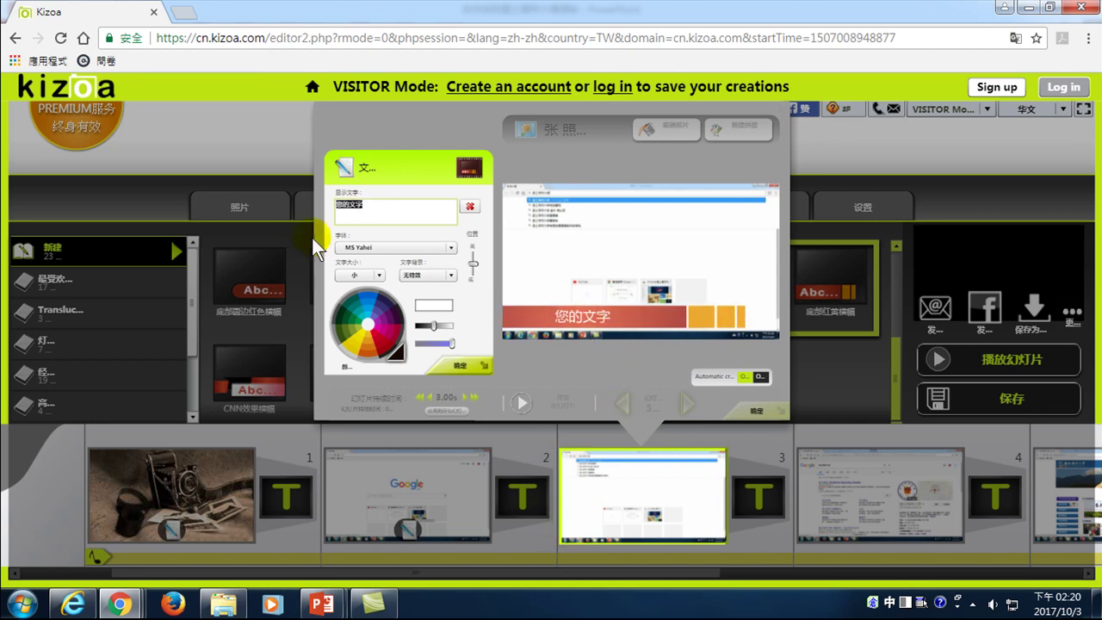
{"action": "left_click", "coordinate": [645, 502]}
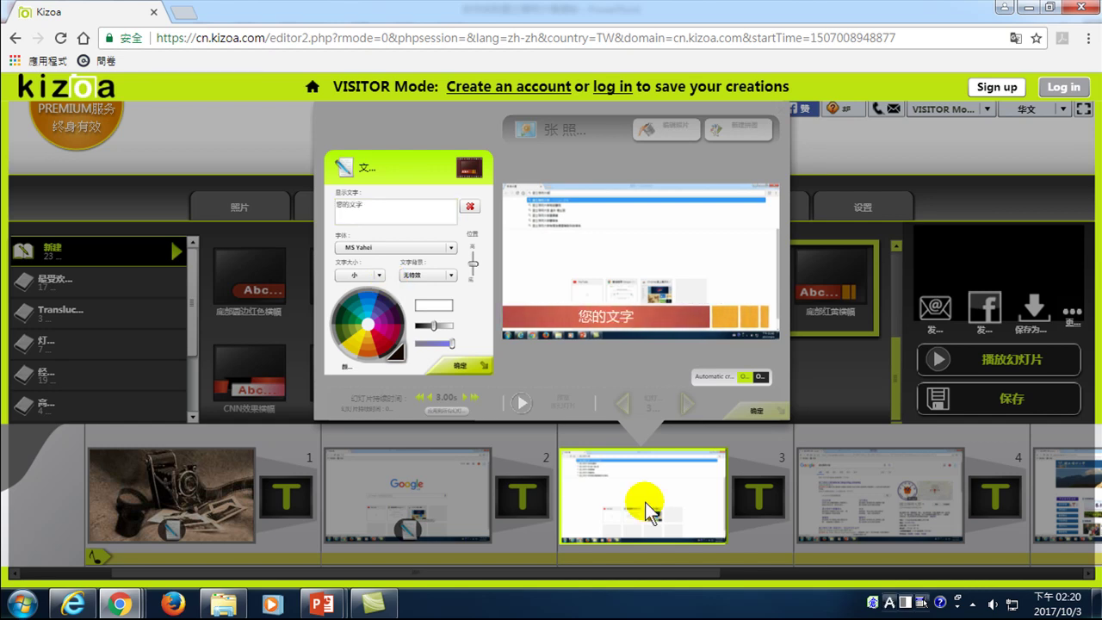
{"action": "type", "text": "输入"}
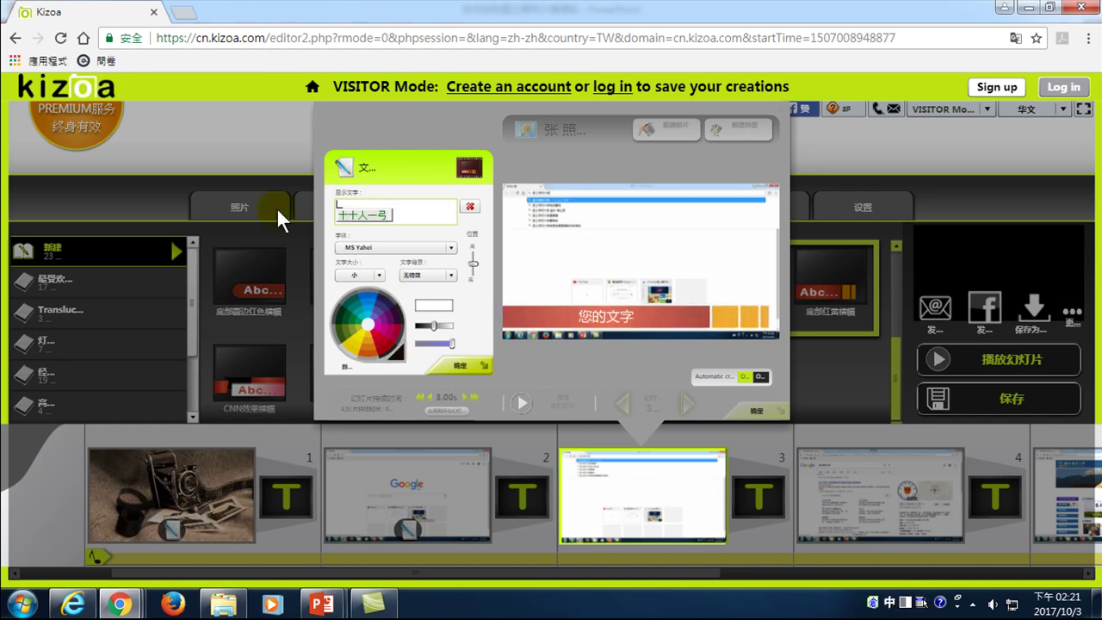
{"action": "type", "text": "您的文"}
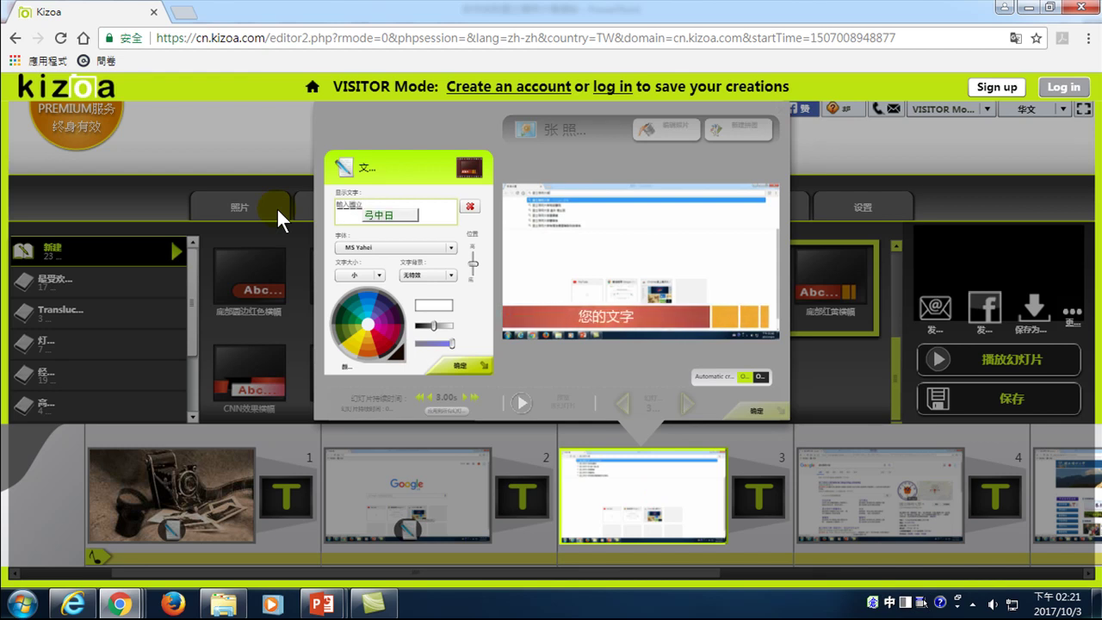
{"action": "type", "text": "明大學"}
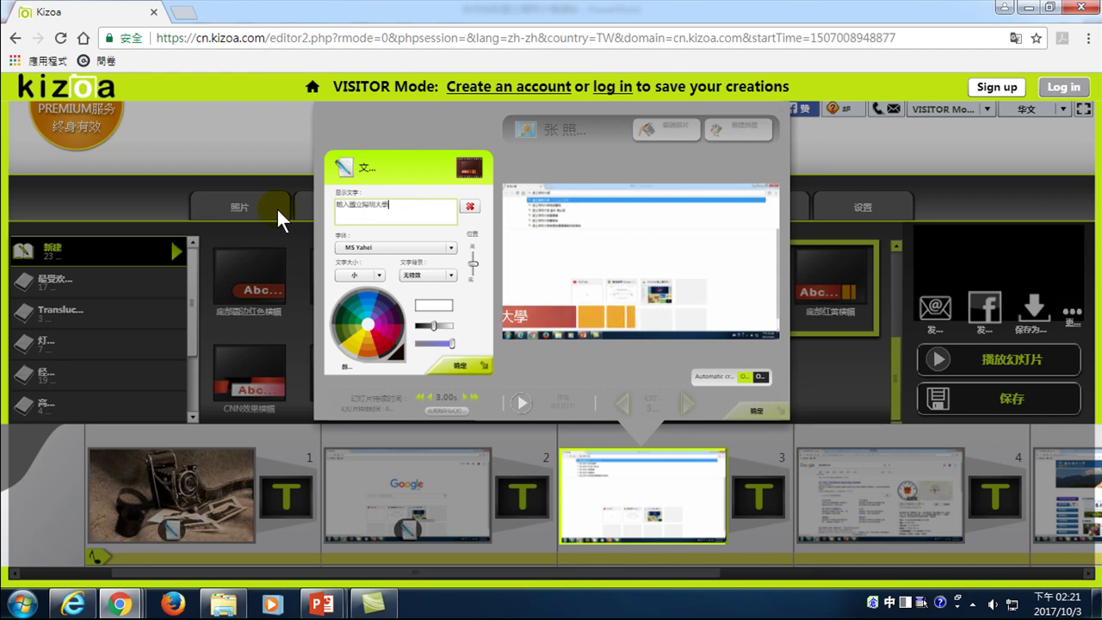
{"action": "left_click", "coordinate": [465, 367]}
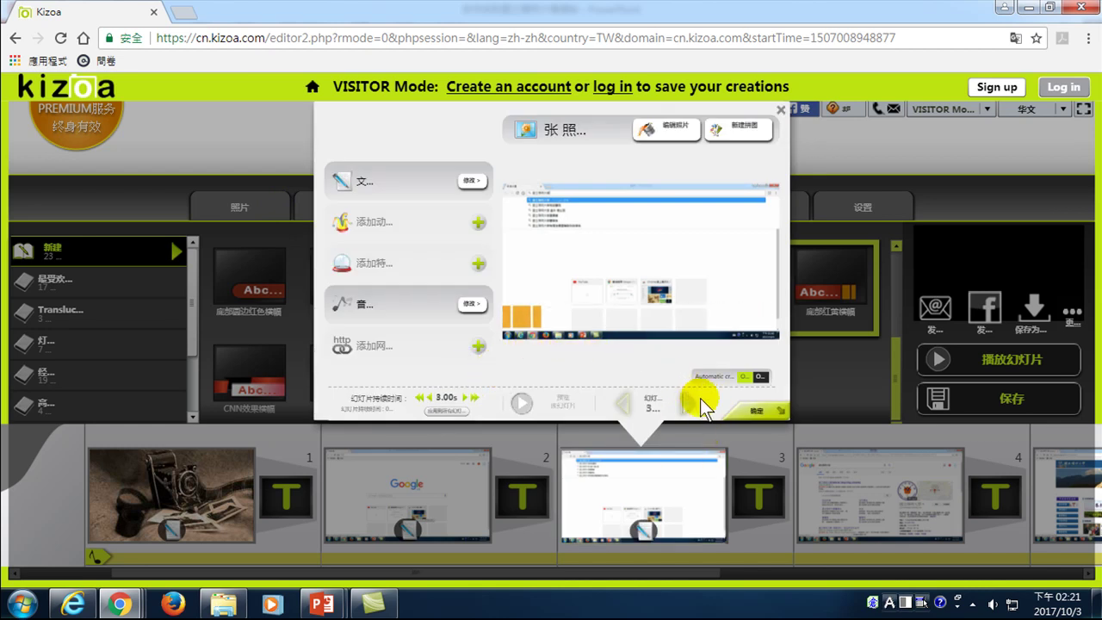
{"action": "left_click", "coordinate": [757, 412]}
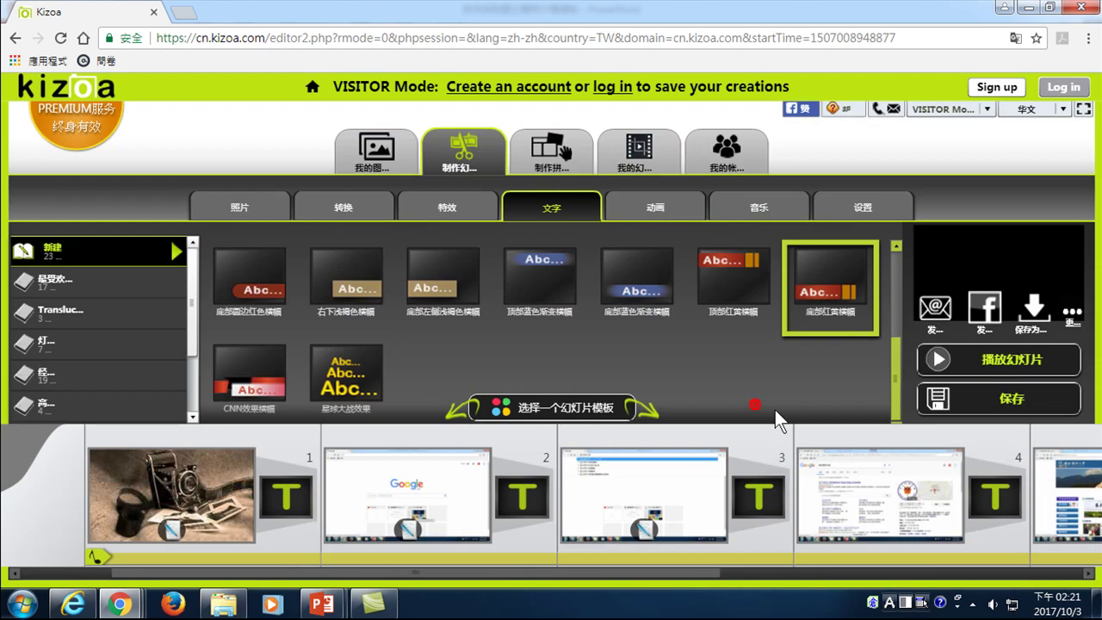
Apply the 底部红黄横幅 banner to slide 4.
{"action": "left_click", "coordinate": [856, 494]}
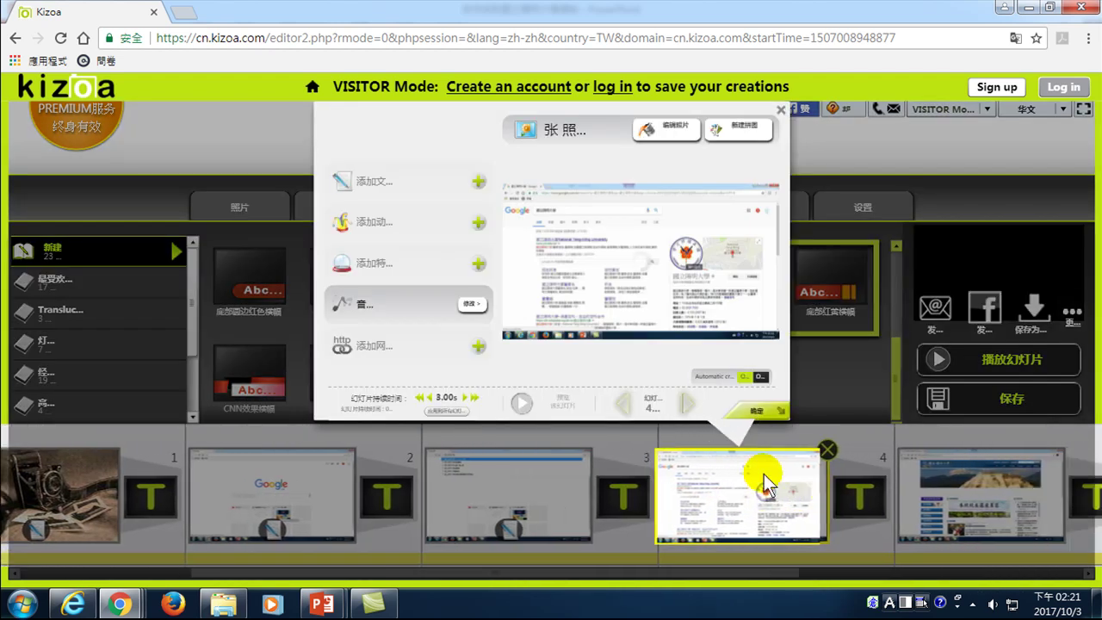
{"action": "left_click", "coordinate": [482, 186]}
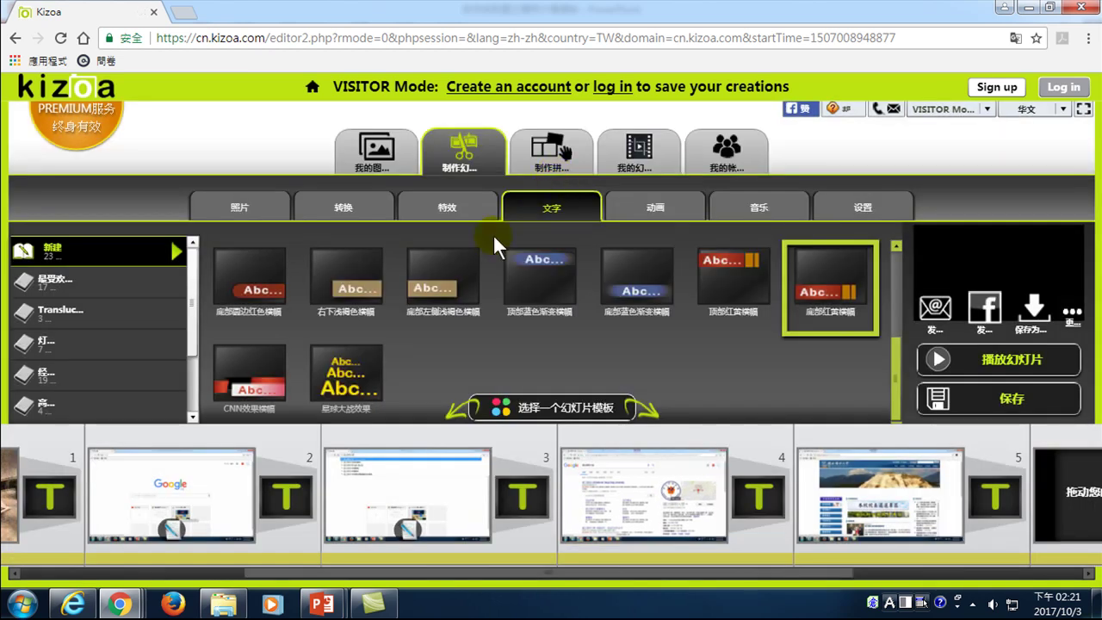
{"action": "left_click_drag", "start_coordinate": [830, 289], "coordinate": [620, 499]}
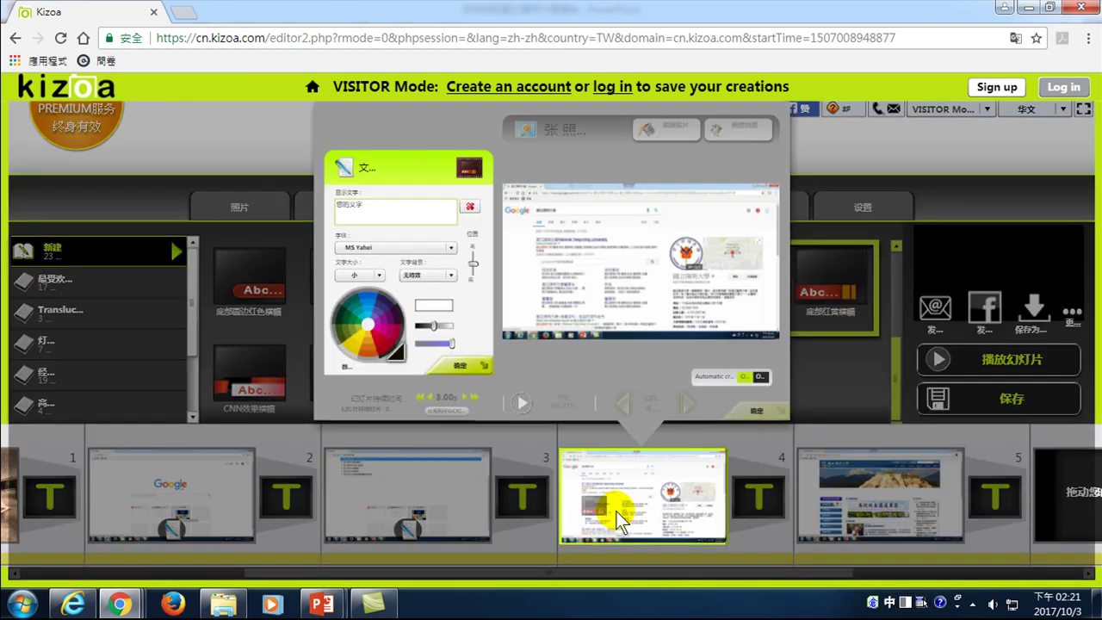
Enter the caption 點選第一個超連結 with the Chinese IME and confirm both dialogs.
{"action": "left_click", "coordinate": [367, 207]}
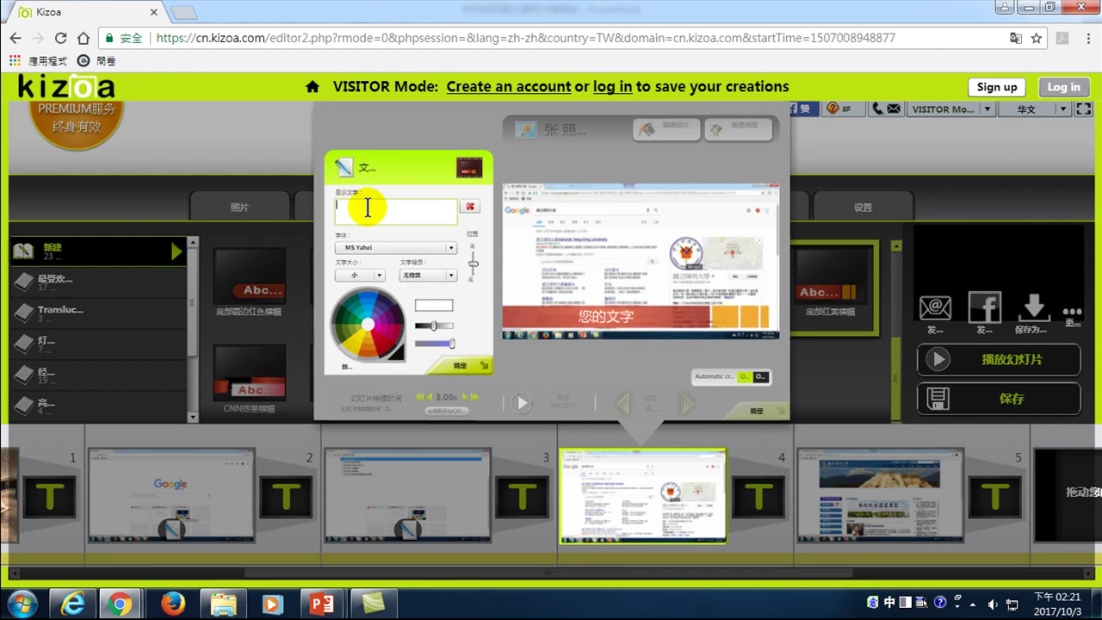
{"action": "type", "text": "田火"}
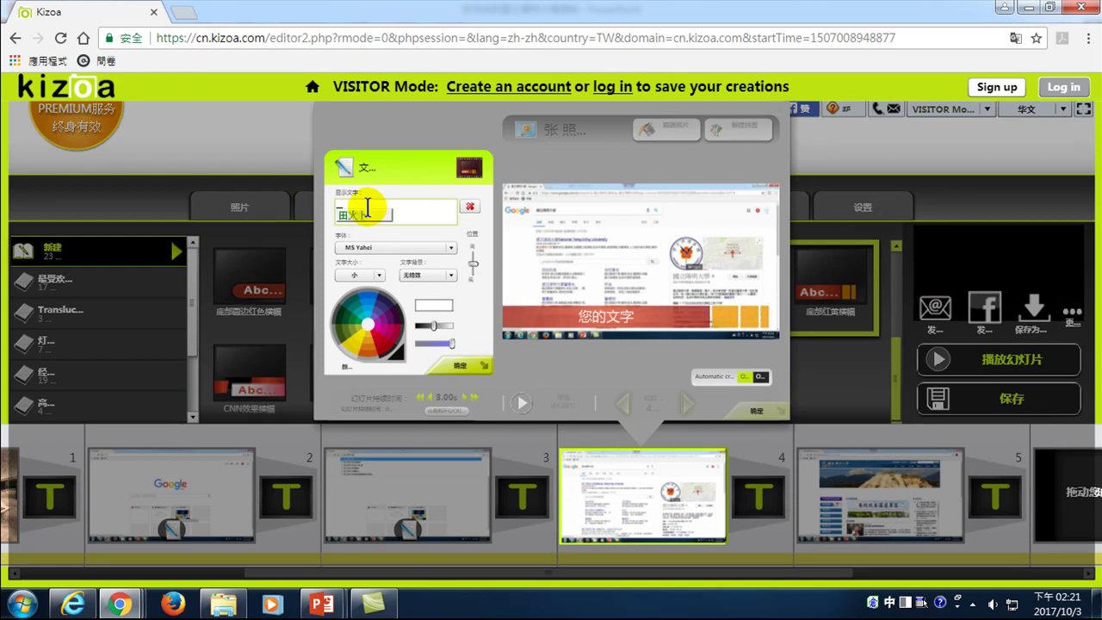
{"action": "type", "text": "竹弓中"}
{"action": "key", "text": "space"}
{"action": "type", "text": "一"}
{"action": "key", "text": "space"}
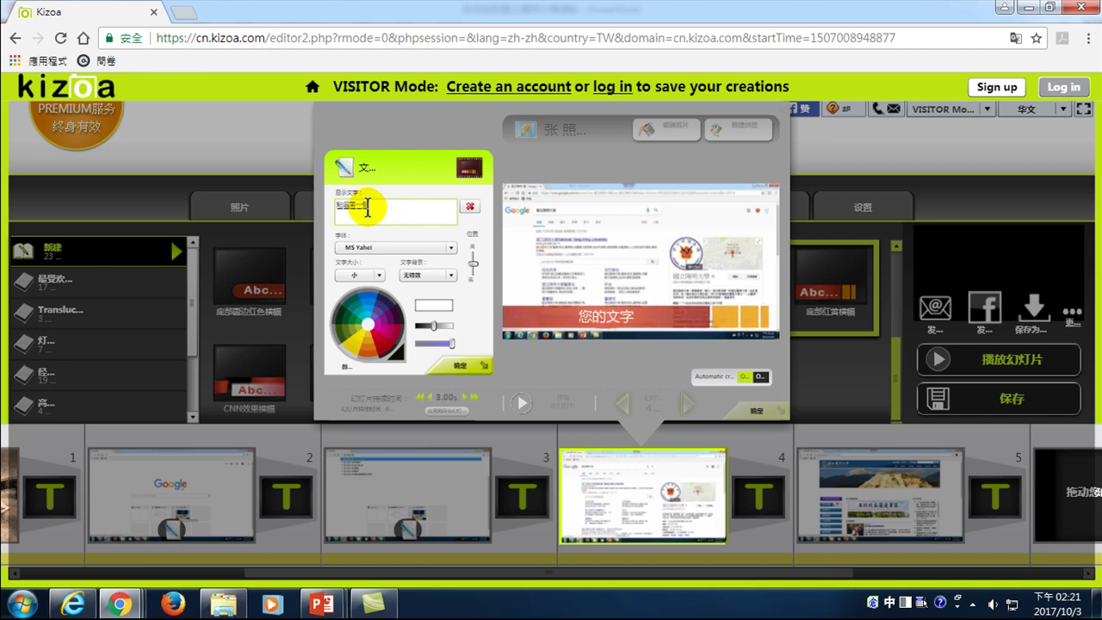
{"action": "type", "text": "土人"}
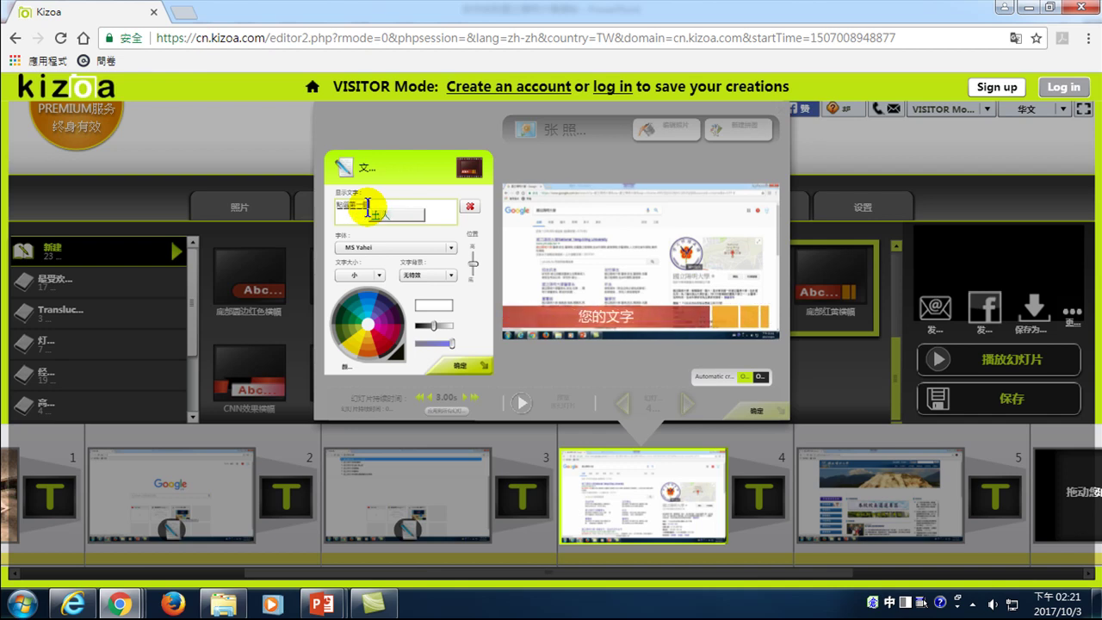
{"action": "key", "text": "space"}
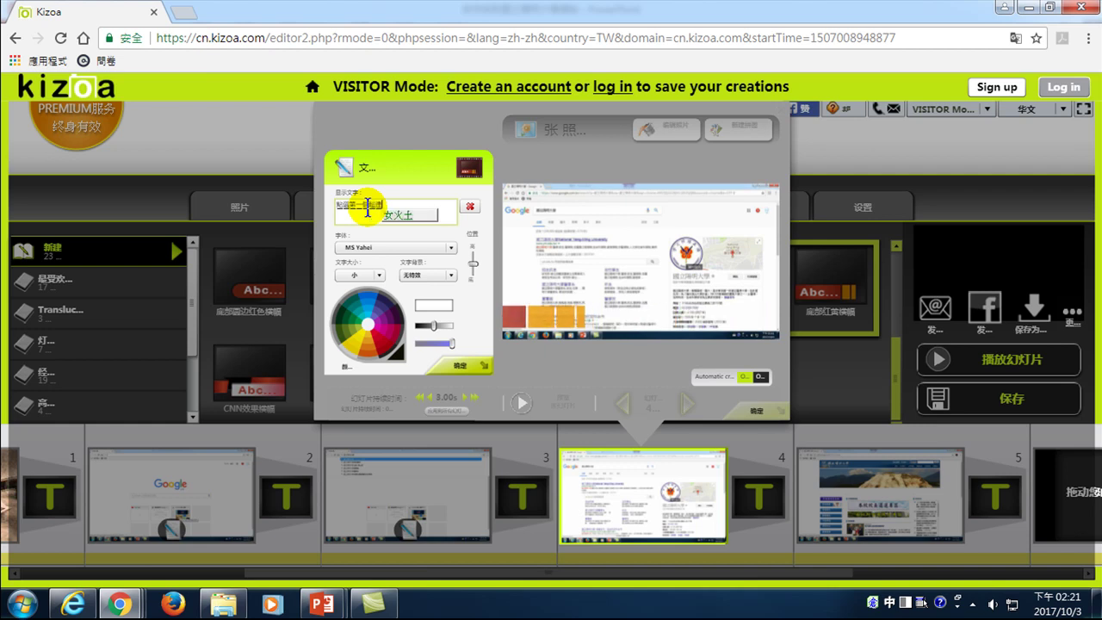
{"action": "type", "text": "連結"}
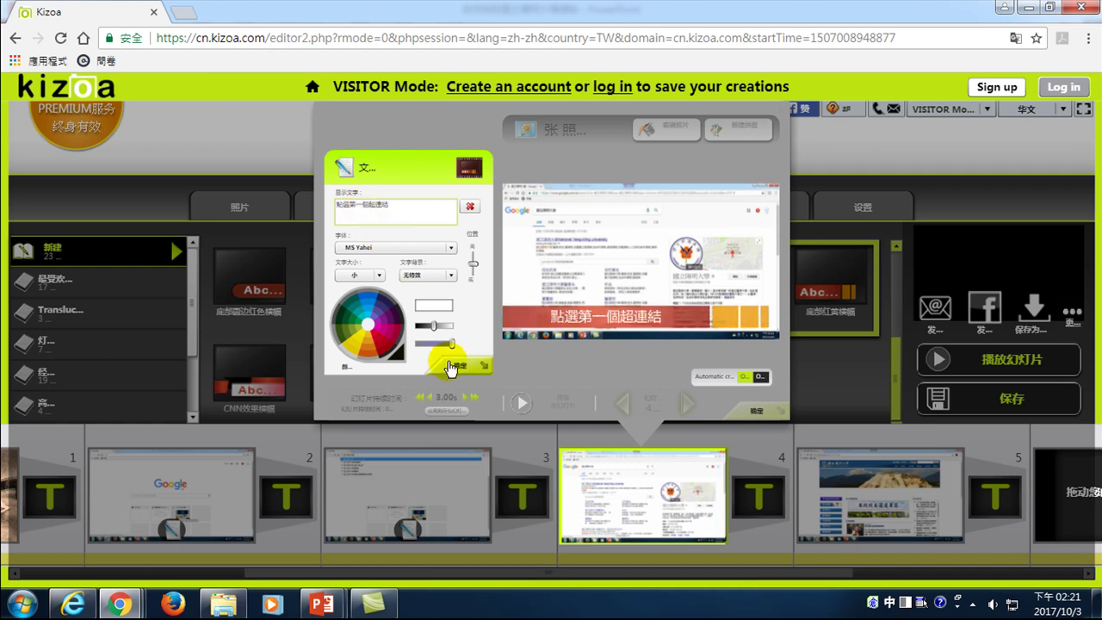
{"action": "left_click", "coordinate": [454, 365]}
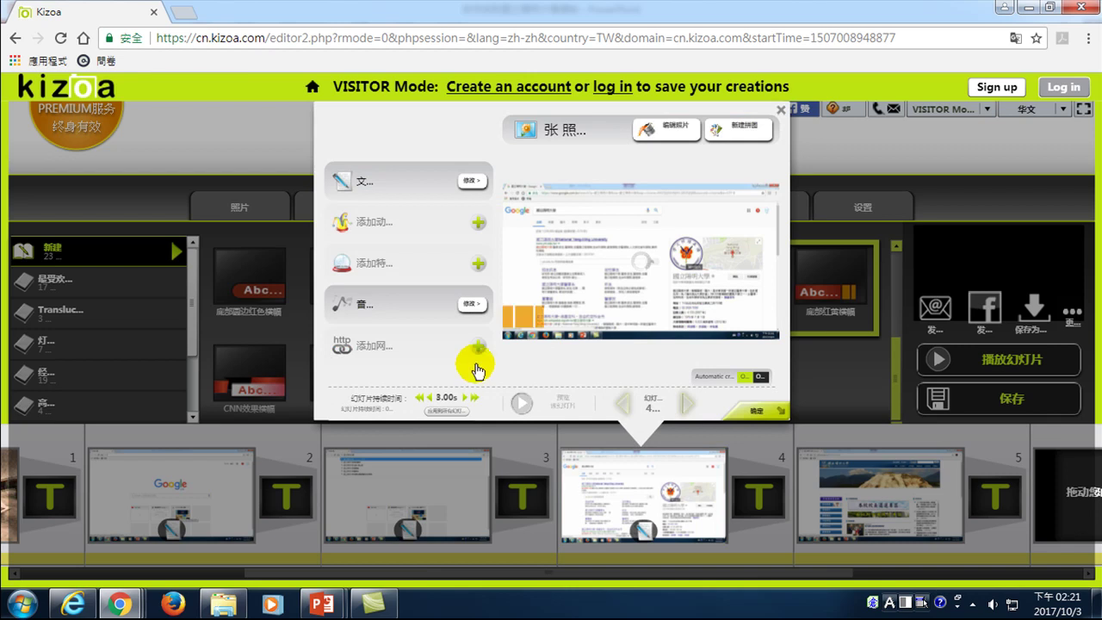
{"action": "left_click", "coordinate": [758, 413]}
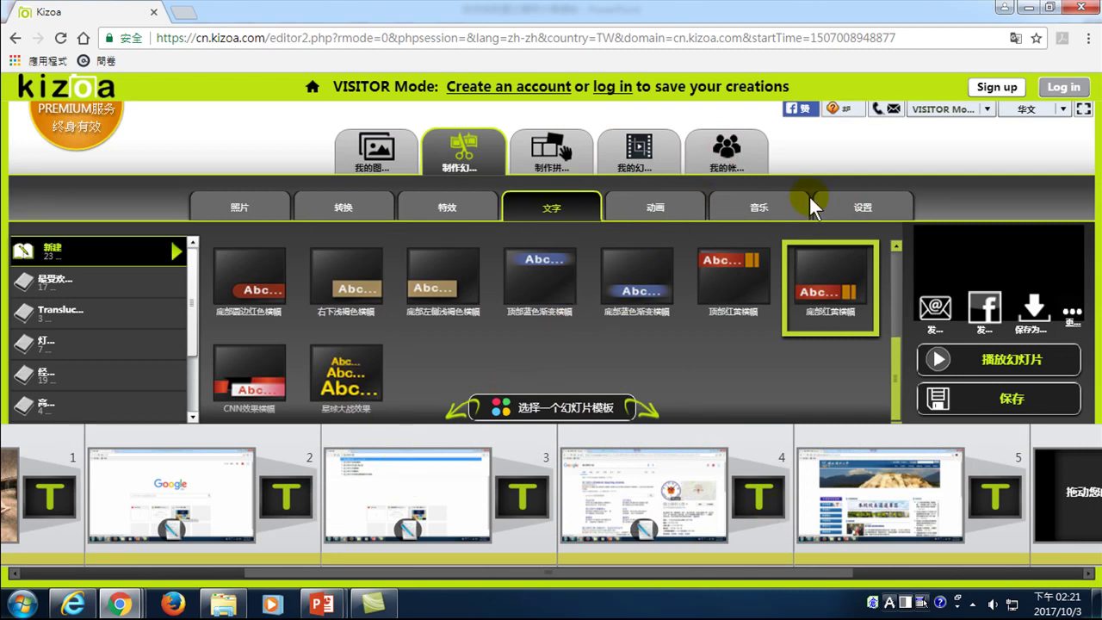
Switch to the 音乐 tab and close the Kizoa小助手 add-music popup.
{"action": "left_click", "coordinate": [756, 204]}
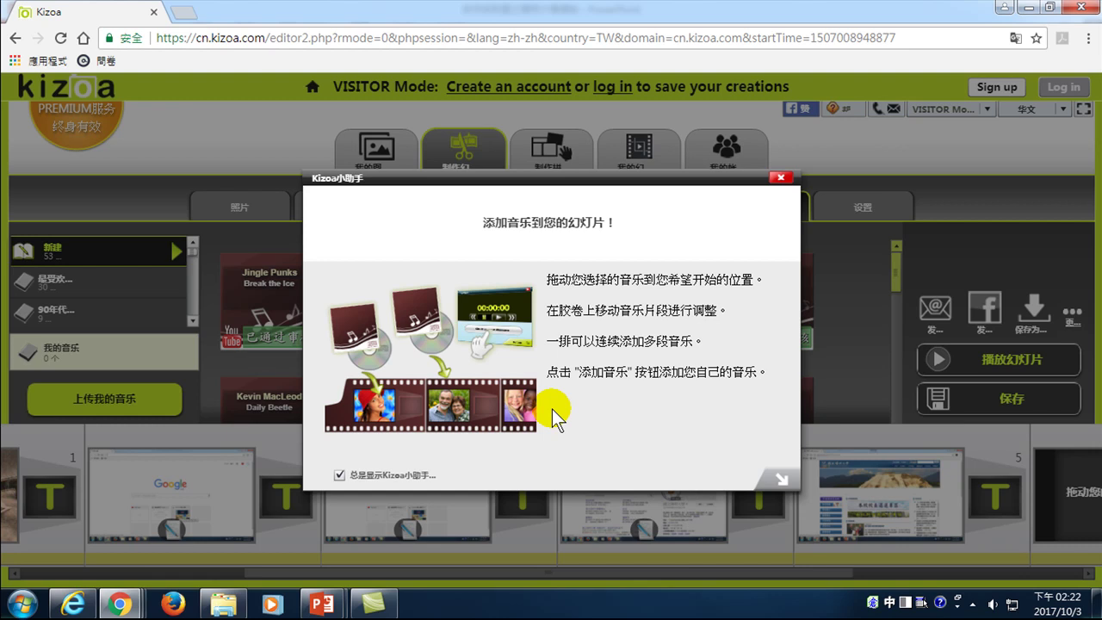
{"action": "left_click", "coordinate": [782, 179]}
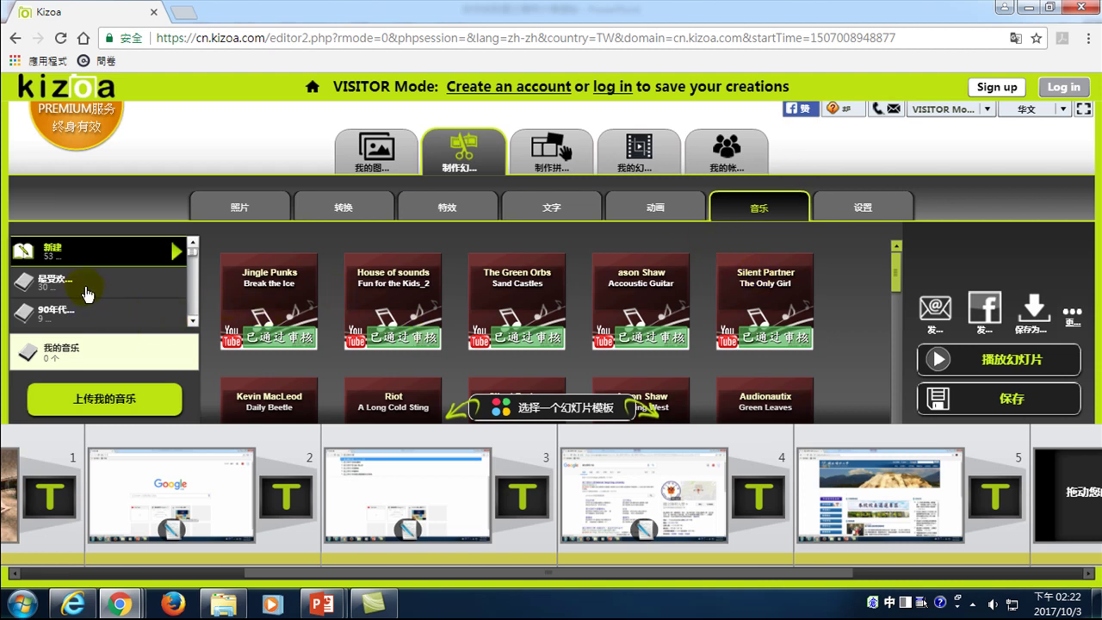
In 最受欢迎, preview Sweet Bouncy and Bright, Cherubs and Darkness On The Run.
{"action": "left_click", "coordinate": [57, 285]}
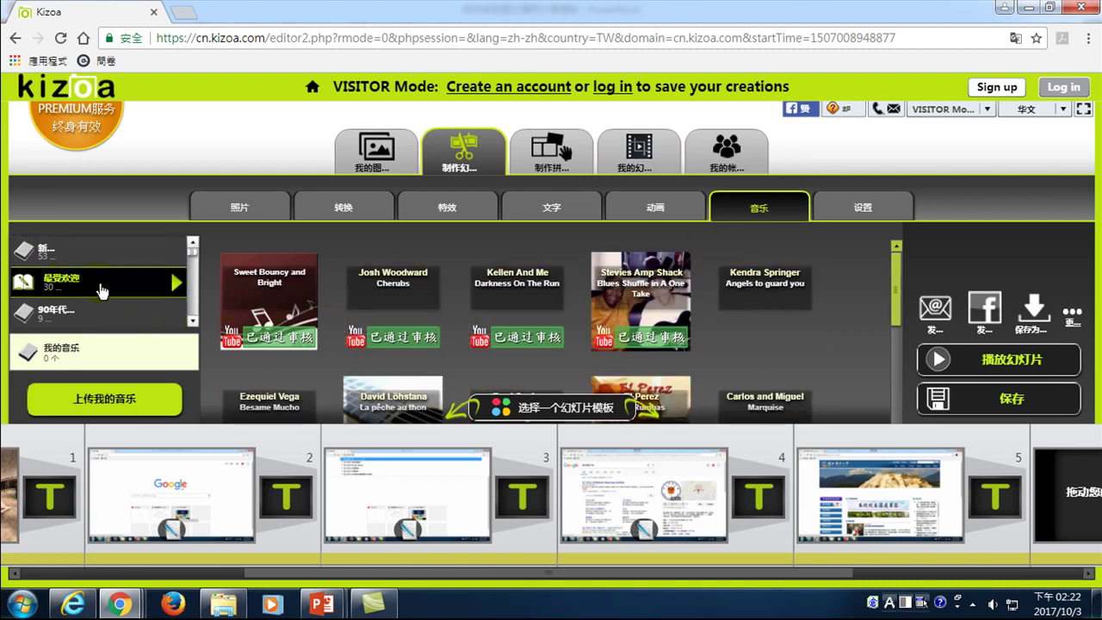
{"action": "left_click", "coordinate": [278, 301]}
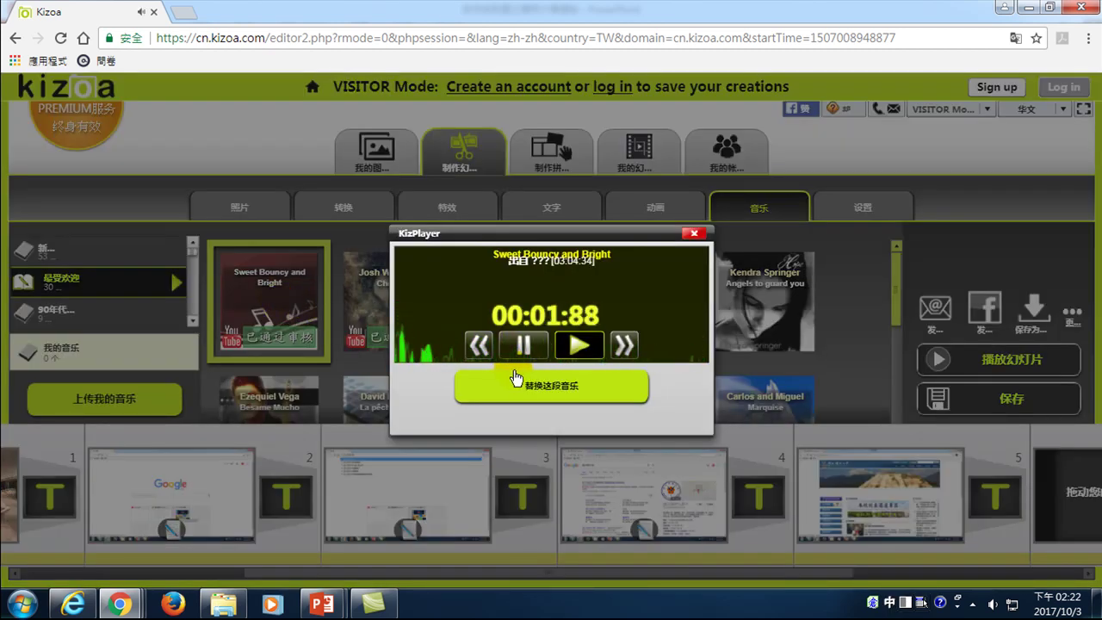
{"action": "left_click", "coordinate": [689, 232]}
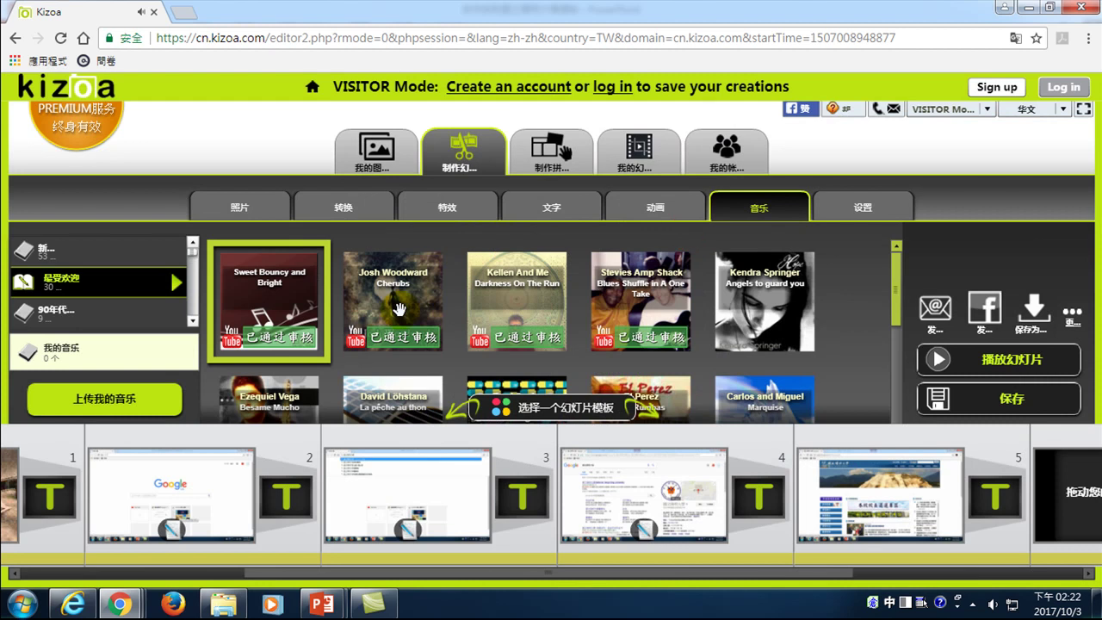
{"action": "left_click", "coordinate": [399, 308]}
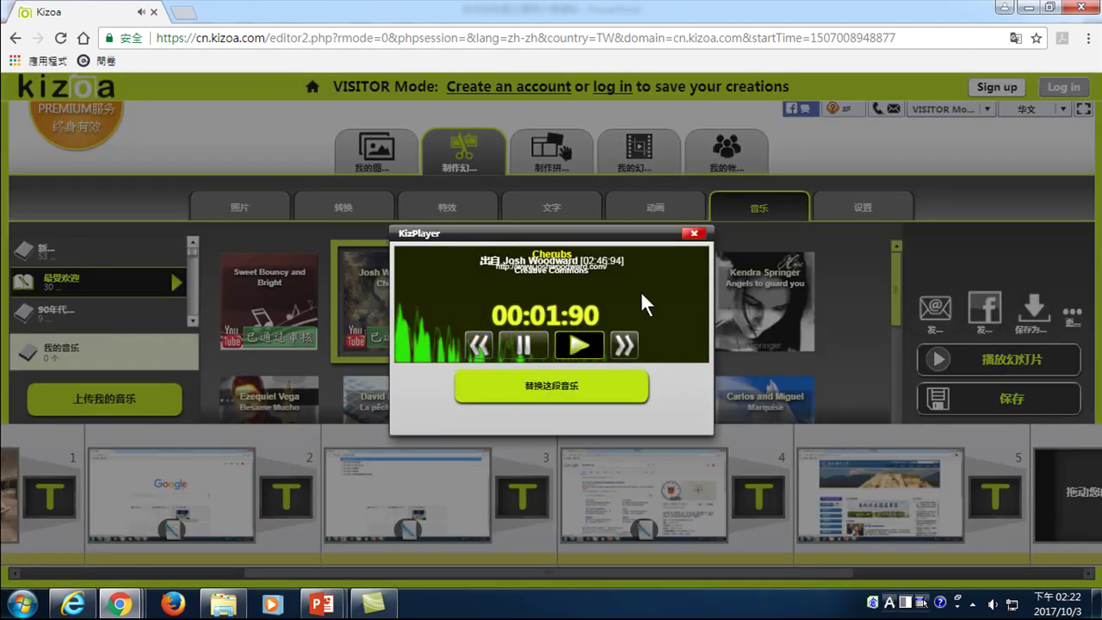
{"action": "left_click", "coordinate": [694, 231]}
{"action": "left_click", "coordinate": [476, 310]}
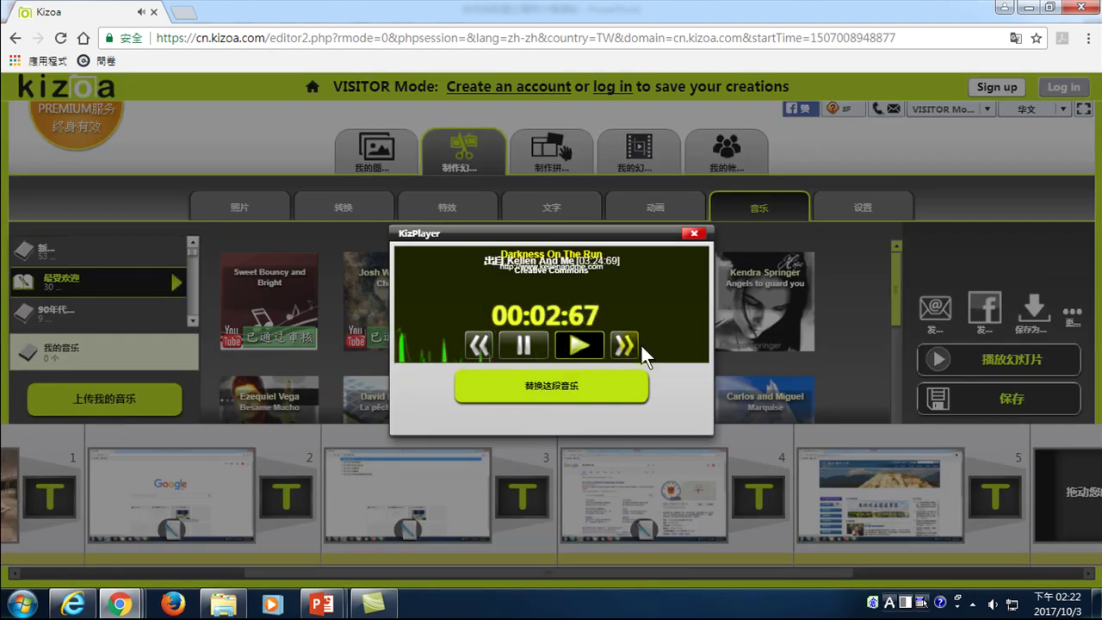
{"action": "left_click", "coordinate": [695, 233]}
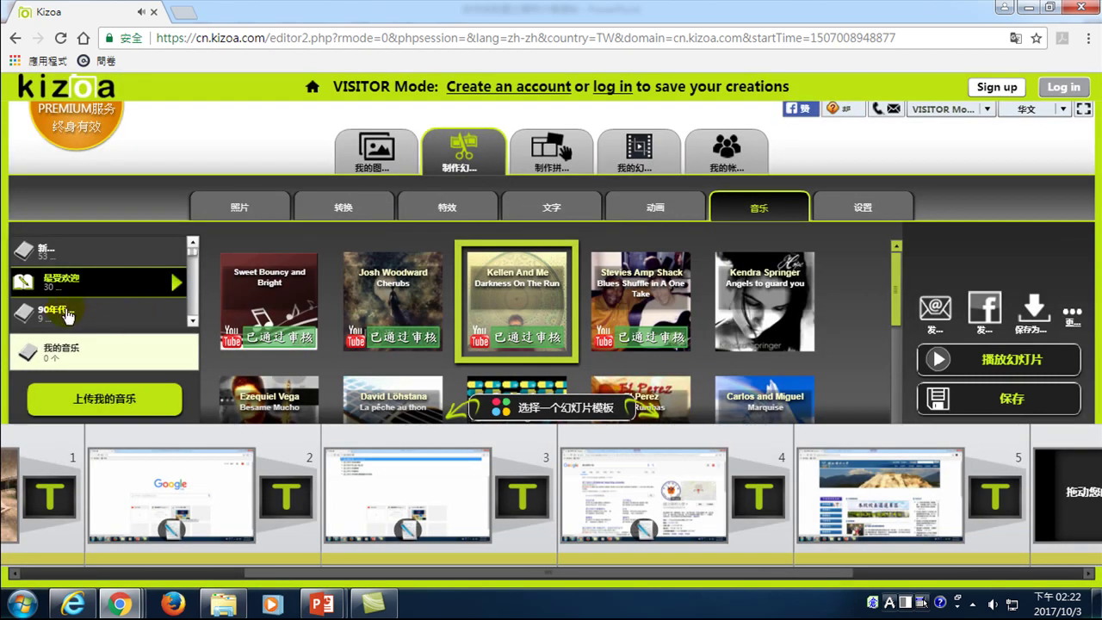
Switch to the 90年代音乐 category and preview Wataridori 2.
{"action": "left_click", "coordinate": [68, 317]}
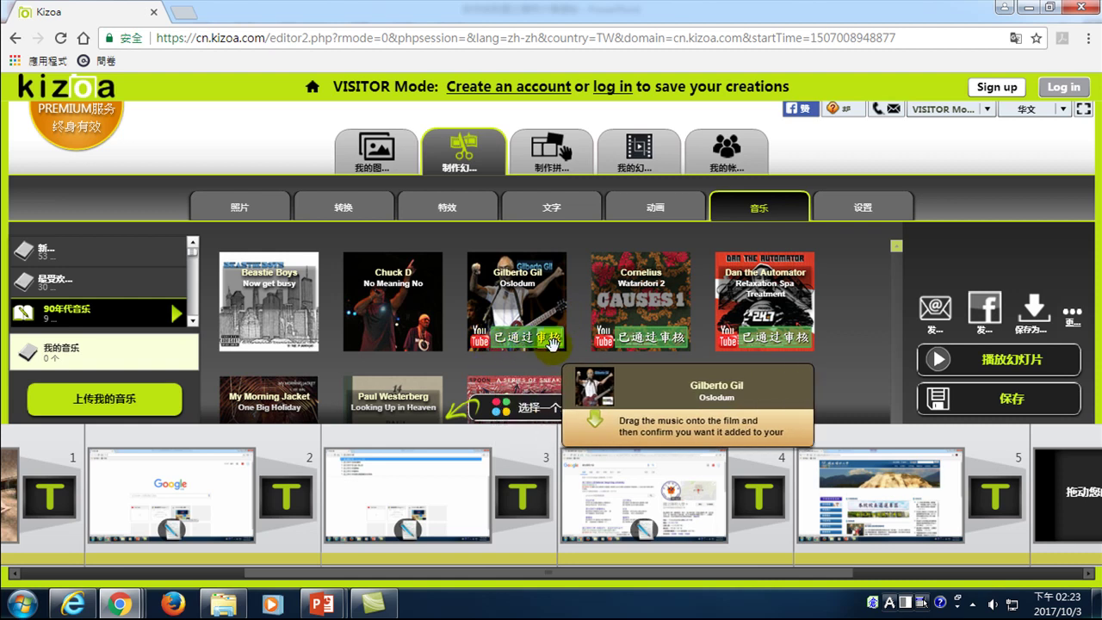
{"action": "left_click", "coordinate": [648, 319]}
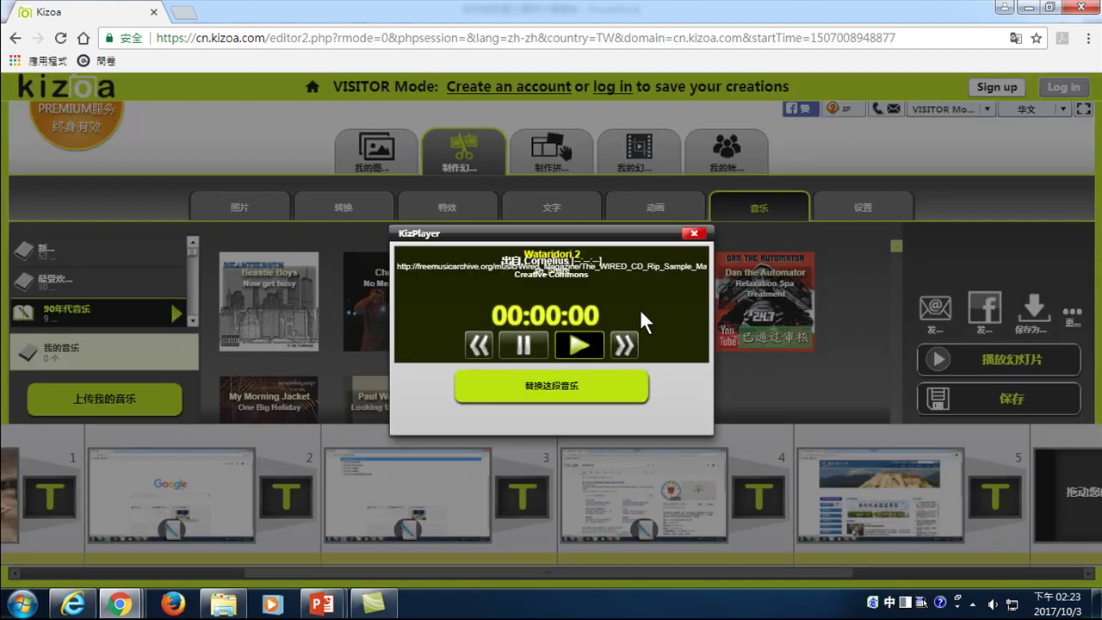
{"action": "left_click", "coordinate": [614, 406]}
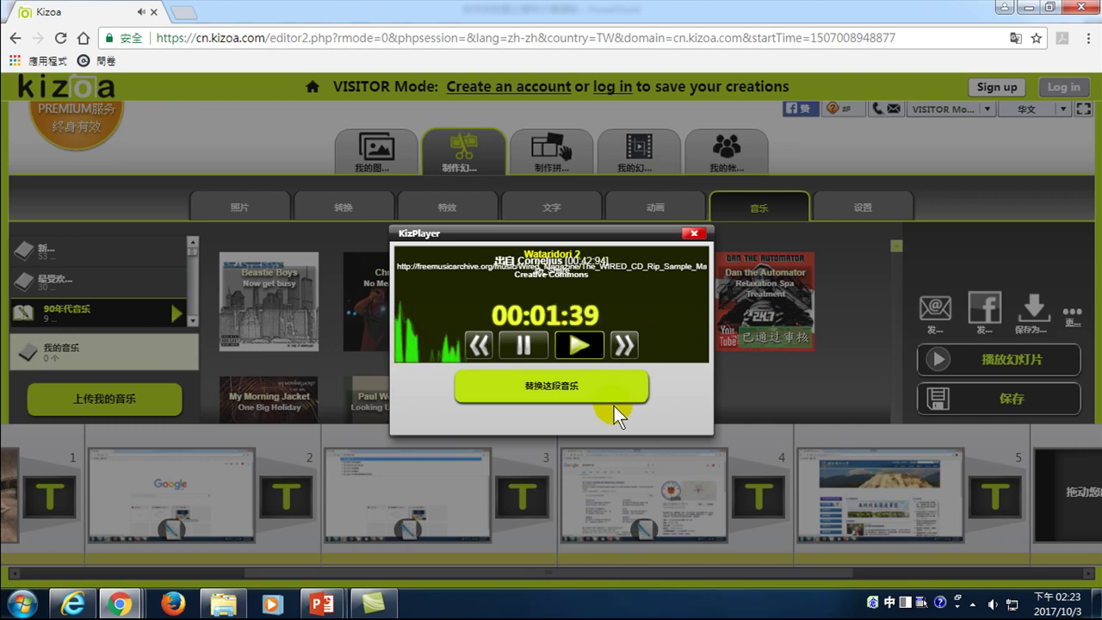
{"action": "left_click", "coordinate": [694, 232]}
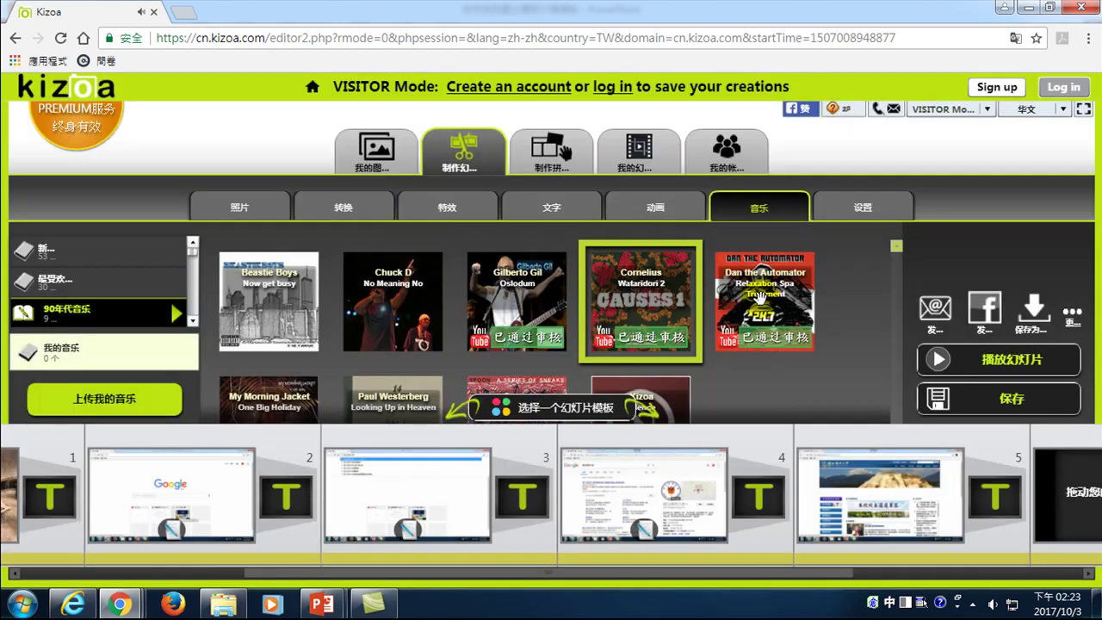
Preview Relaxation Spa Treatment, then The Only Girl and Accoustic Guitar from the 新建 category.
{"action": "left_click", "coordinate": [762, 299]}
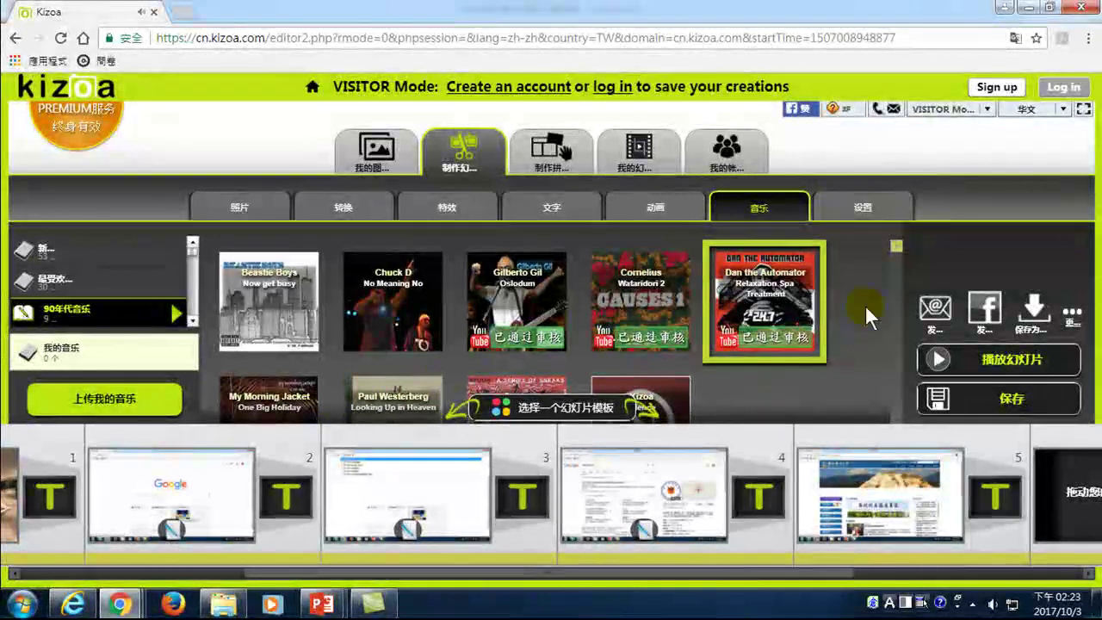
{"action": "left_click", "coordinate": [48, 249]}
{"action": "left_click", "coordinate": [745, 330]}
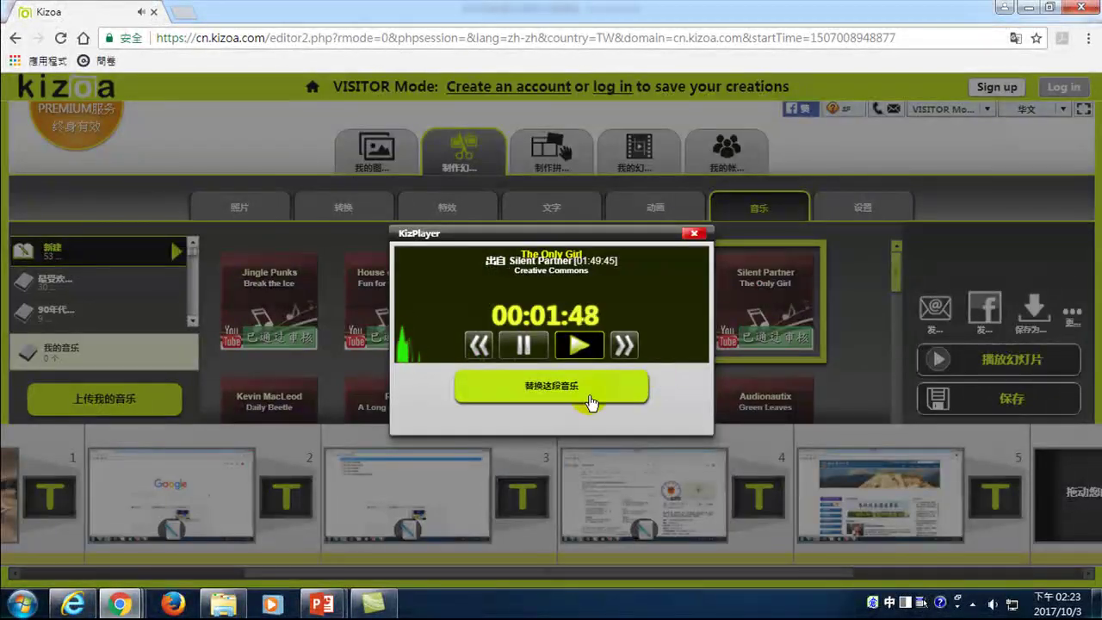
{"action": "left_click", "coordinate": [694, 233]}
{"action": "left_click", "coordinate": [631, 300]}
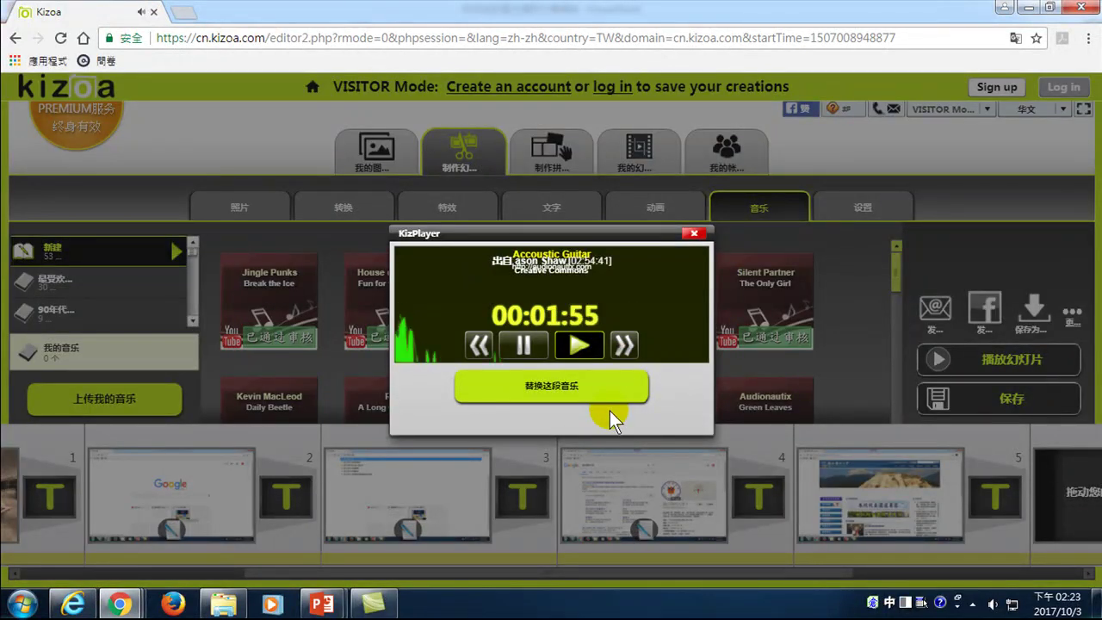
{"action": "left_click", "coordinate": [695, 233]}
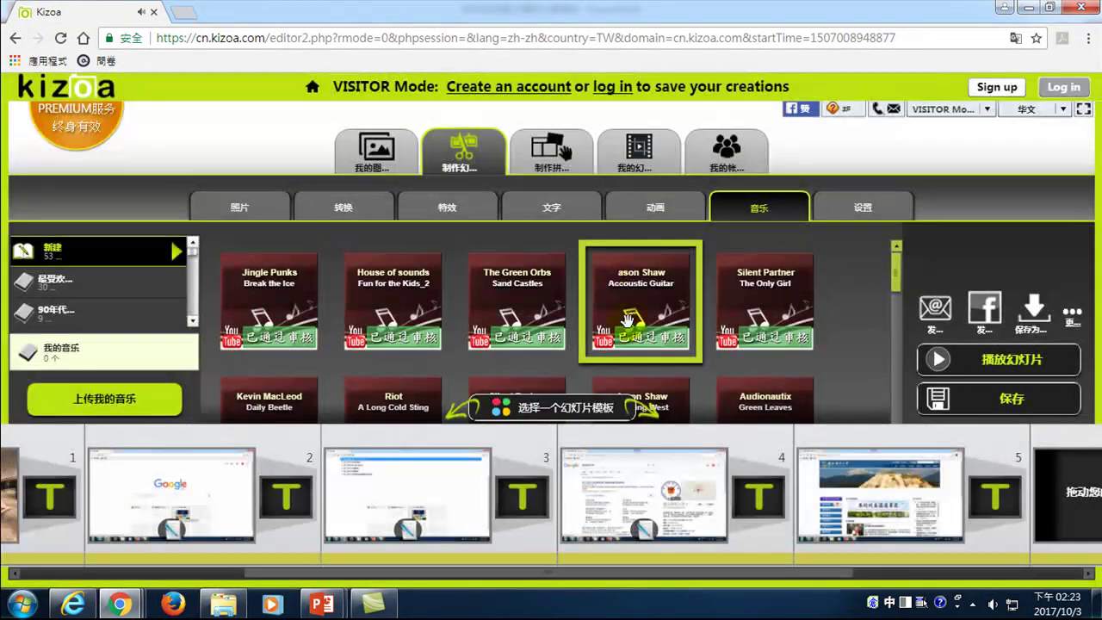
{"action": "left_click", "coordinate": [349, 566]}
Scroll the timeline to slide 1, add Accoustic Guitar as the music, and play the slideshow.
{"action": "left_click_drag", "start_coordinate": [351, 571], "coordinate": [184, 573]}
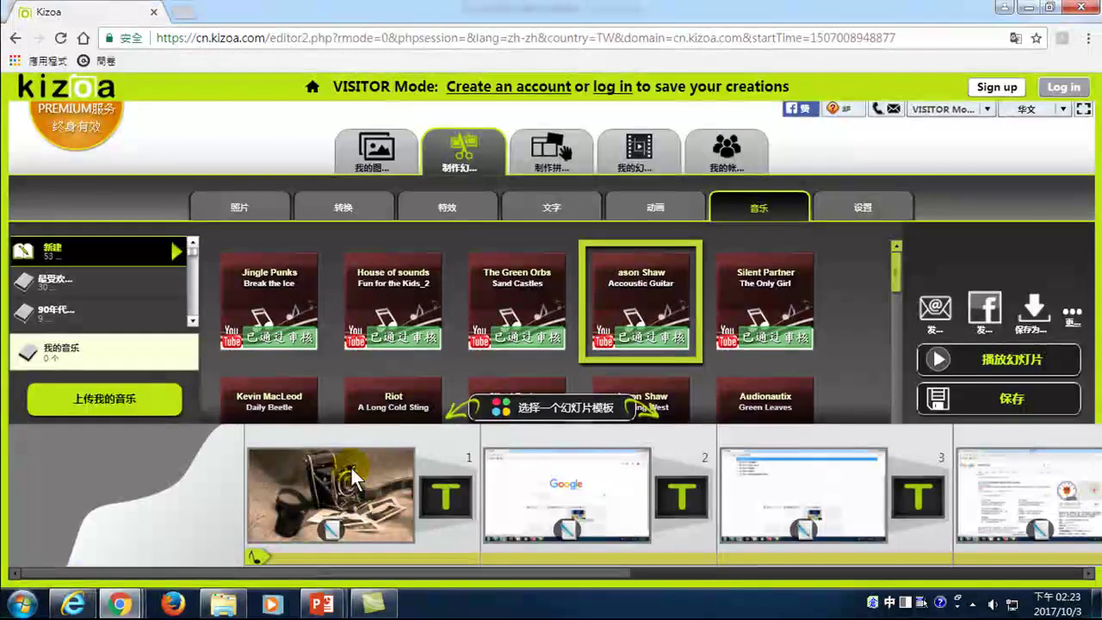
{"action": "mouse_move", "coordinate": [626, 290]}
{"action": "left_mouse_down"}
{"action": "mouse_move", "coordinate": [529, 394]}
{"action": "mouse_move", "coordinate": [337, 493]}
{"action": "left_mouse_up"}
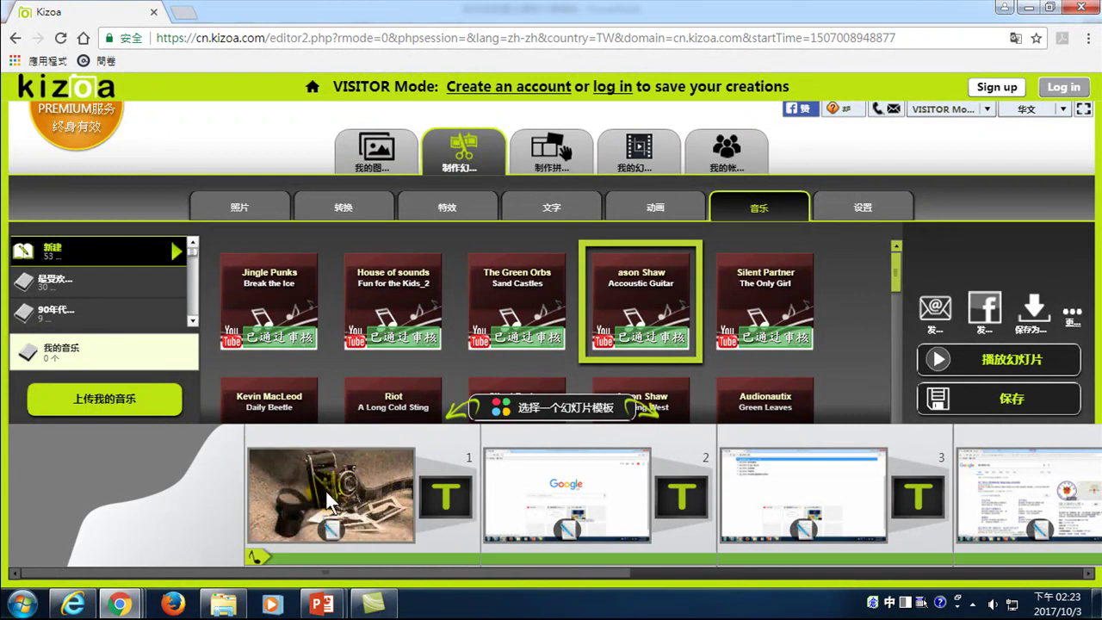
{"action": "left_click", "coordinate": [1008, 368]}
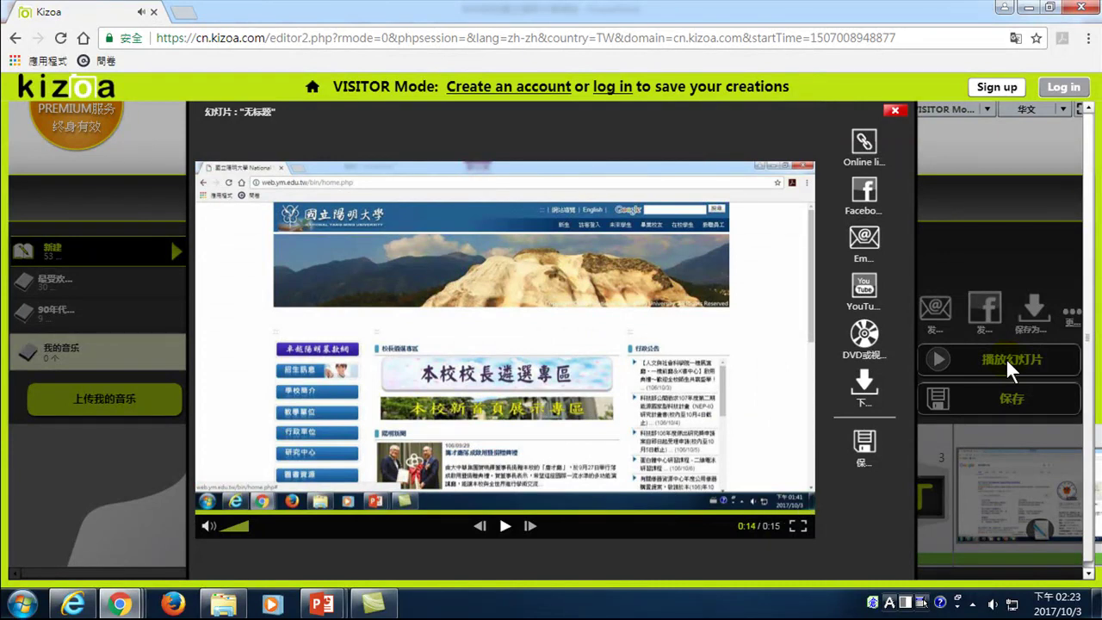
Replay the slideshow from the start to check the 點選第一個超連結 banner, then close the preview.
{"action": "left_click", "coordinate": [506, 527]}
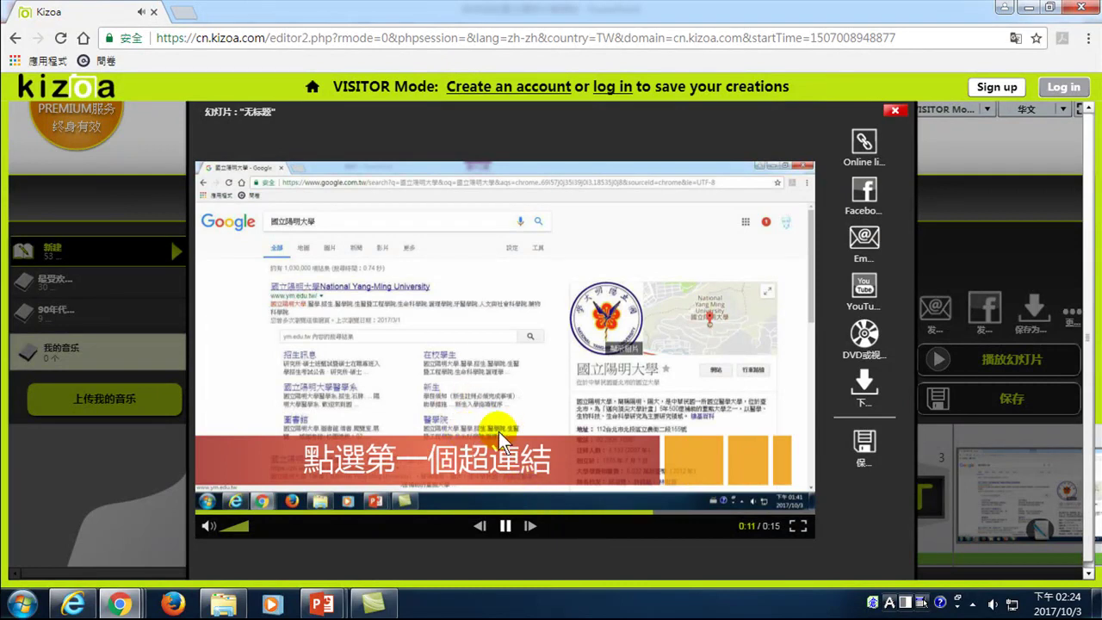
{"action": "key", "text": "Escape"}
{"action": "mouse_move", "coordinate": [631, 312]}
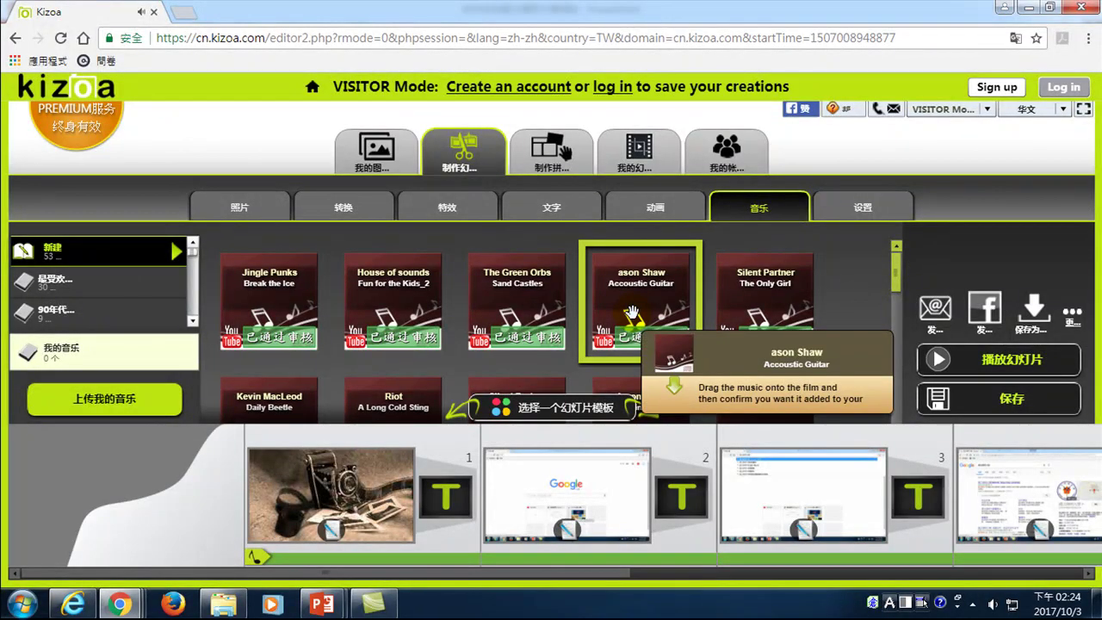